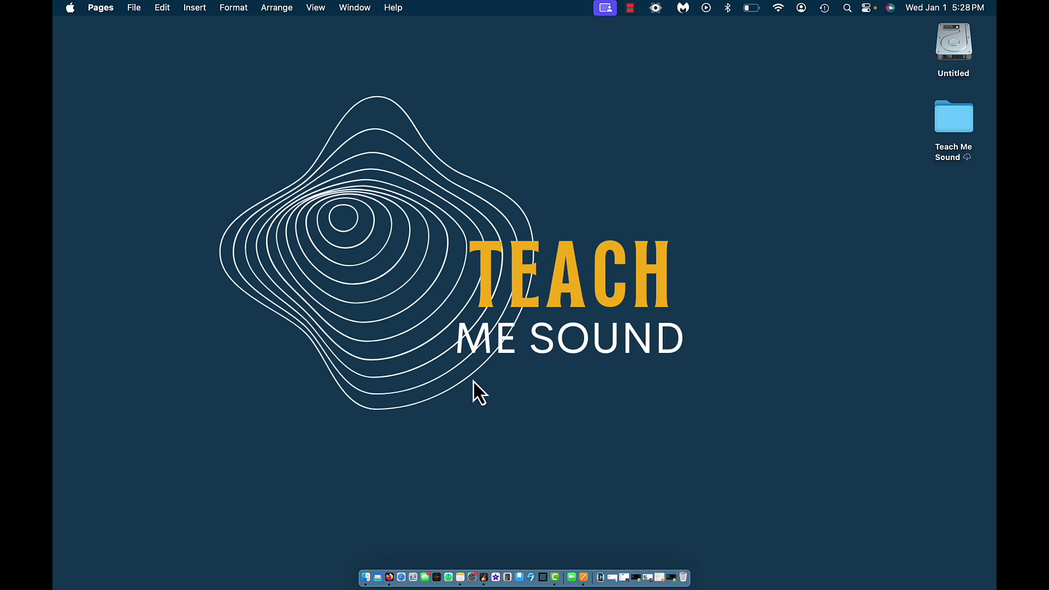
# Switch to GarageBand, look through the recent projects, and return to the new Empty Project setup
pyautogui.click(486, 575)
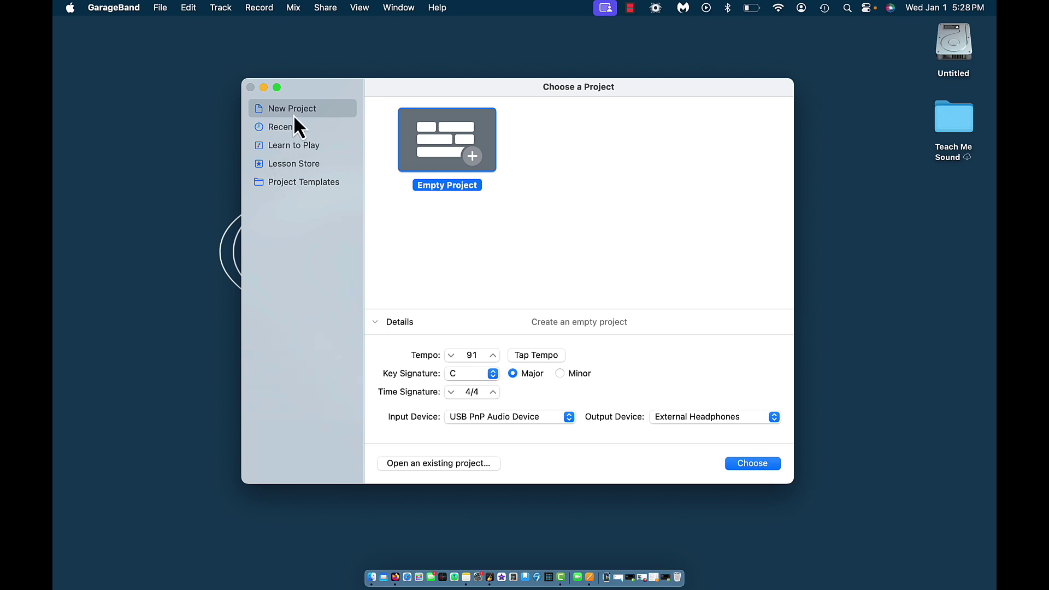
pyautogui.click(276, 128)
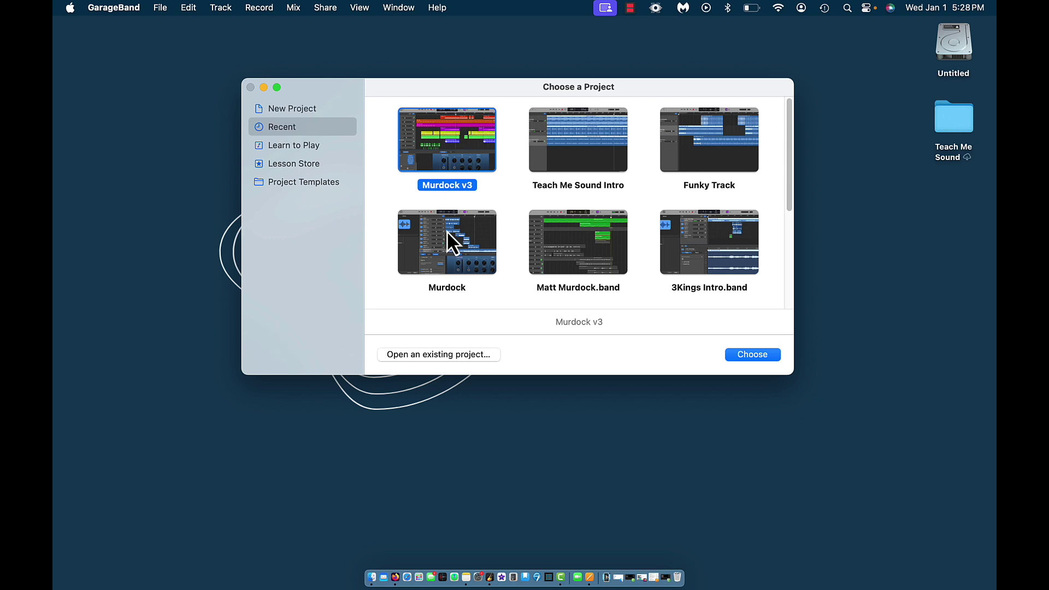
pyautogui.scroll(-5, 689, 257)
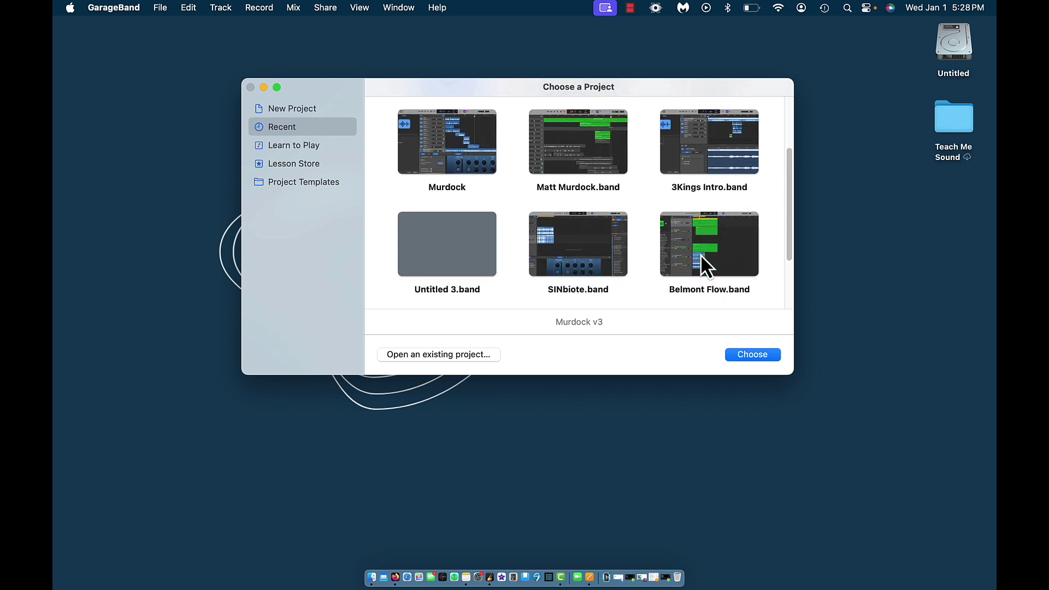
pyautogui.scroll(5, 701, 257)
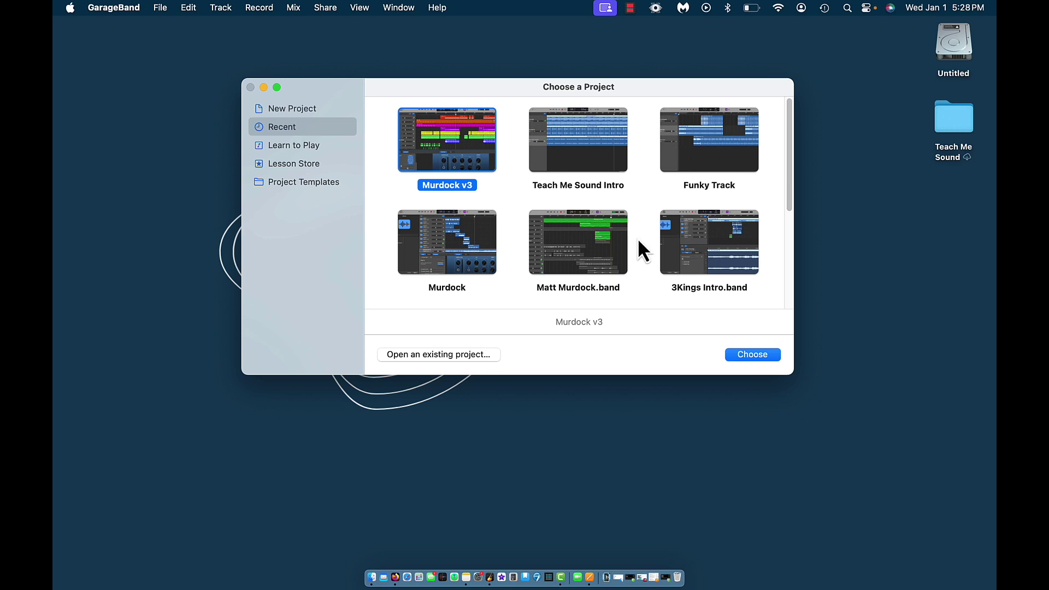
pyautogui.click(290, 114)
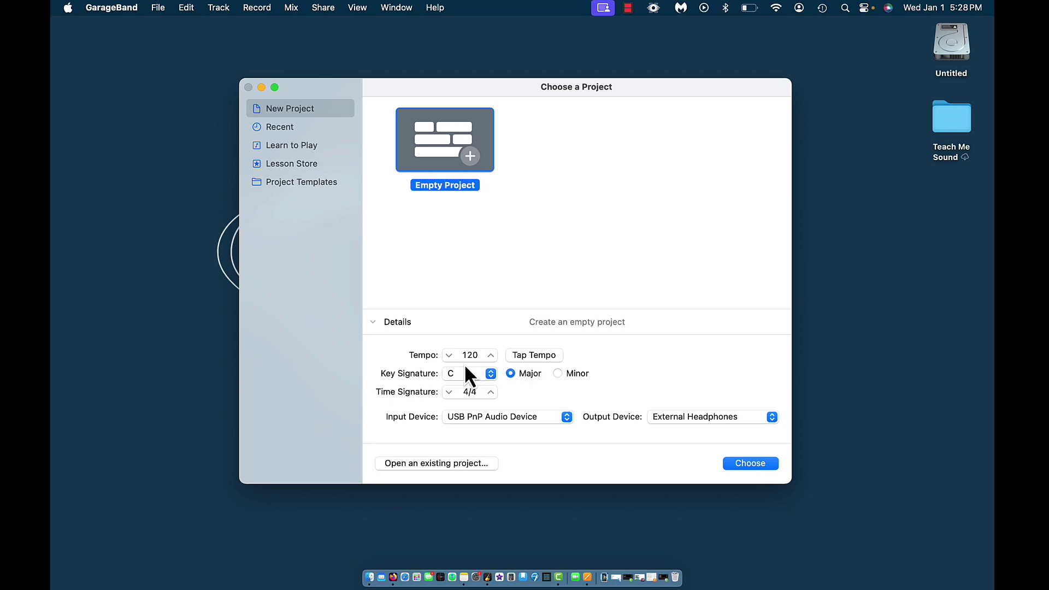
# Play a preview of the Teach Me Sound Intro WAV file in Finder, and return to the GarageBand project chooser
pyautogui.click(370, 571)
pyautogui.moveTo(416, 103); pyautogui.dragTo(778, 176)
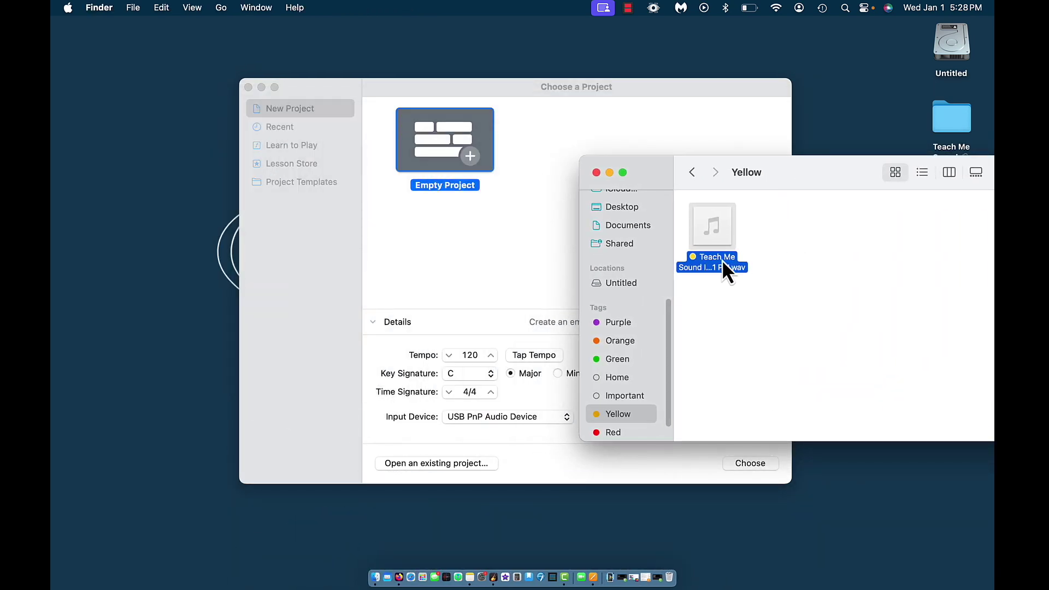
pyautogui.press('space')
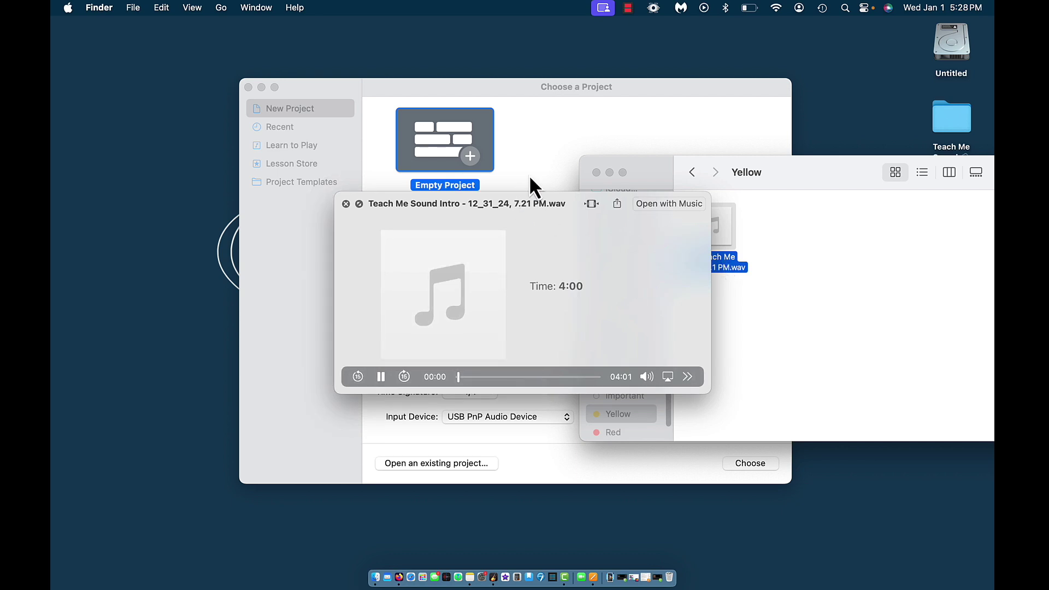
pyautogui.click(531, 178)
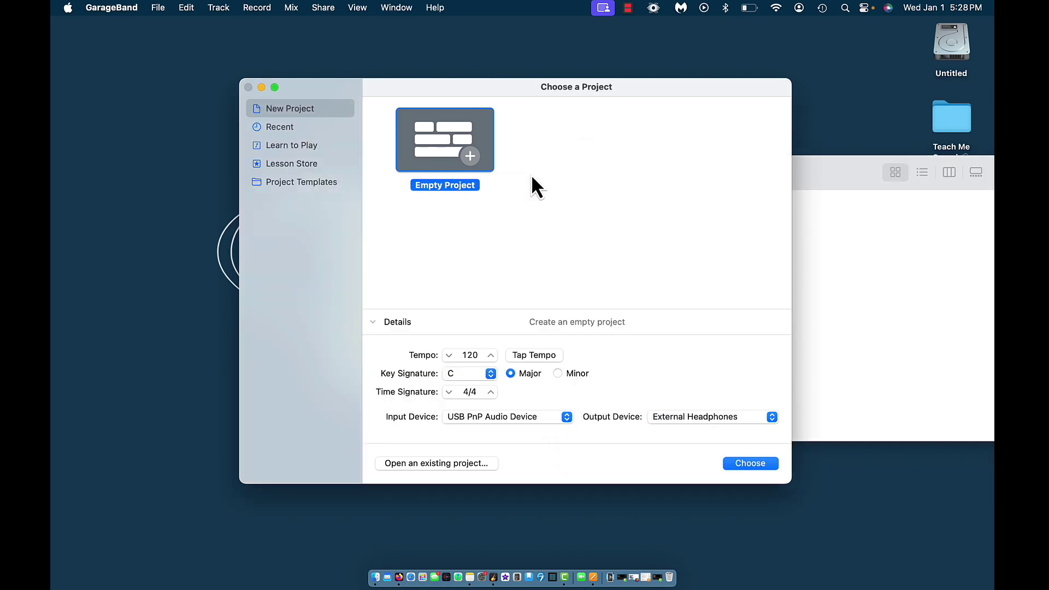
# Set the empty project's tempo to 91 by tapping along with the audio preview, and stop the preview
pyautogui.click(527, 356)
pyautogui.click(527, 356)
pyautogui.click(527, 356)
pyautogui.click(527, 356)
pyautogui.click(526, 356)
pyautogui.click(526, 356)
pyautogui.click(527, 356)
pyautogui.click(527, 356)
pyautogui.click(526, 356)
pyautogui.click(959, 360)
pyautogui.press('space')
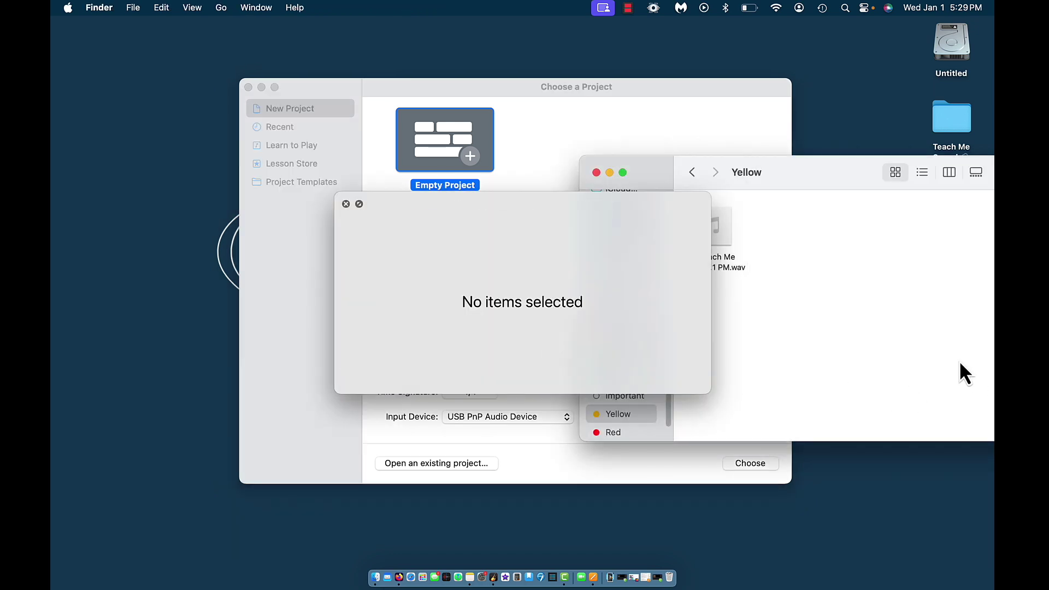
pyautogui.click(515, 87)
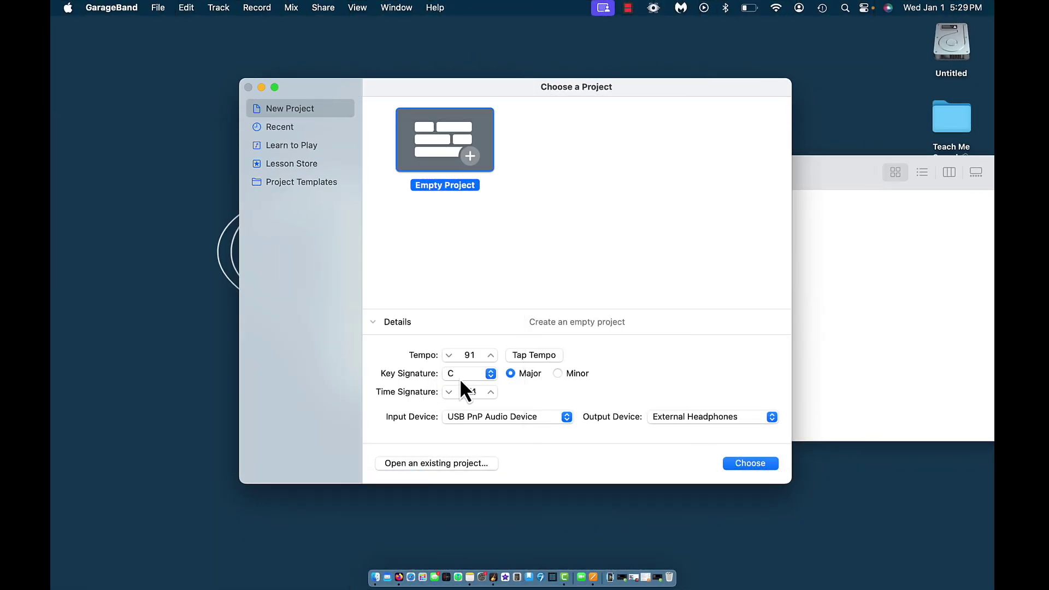
# Review the available key signatures and input devices for the empty project without changing the selections
pyautogui.click(466, 377)
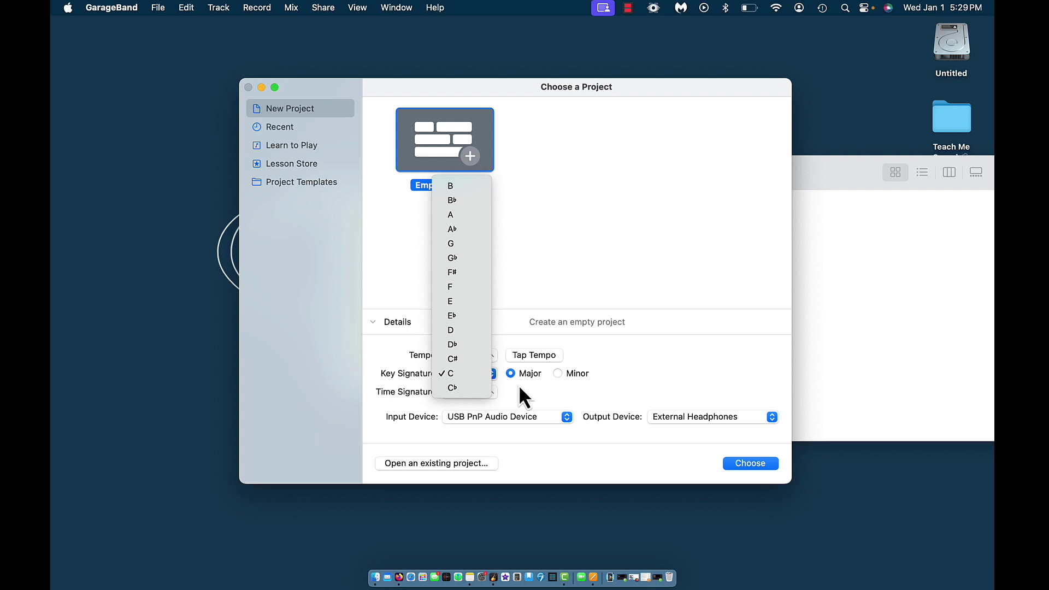
pyautogui.click(669, 373)
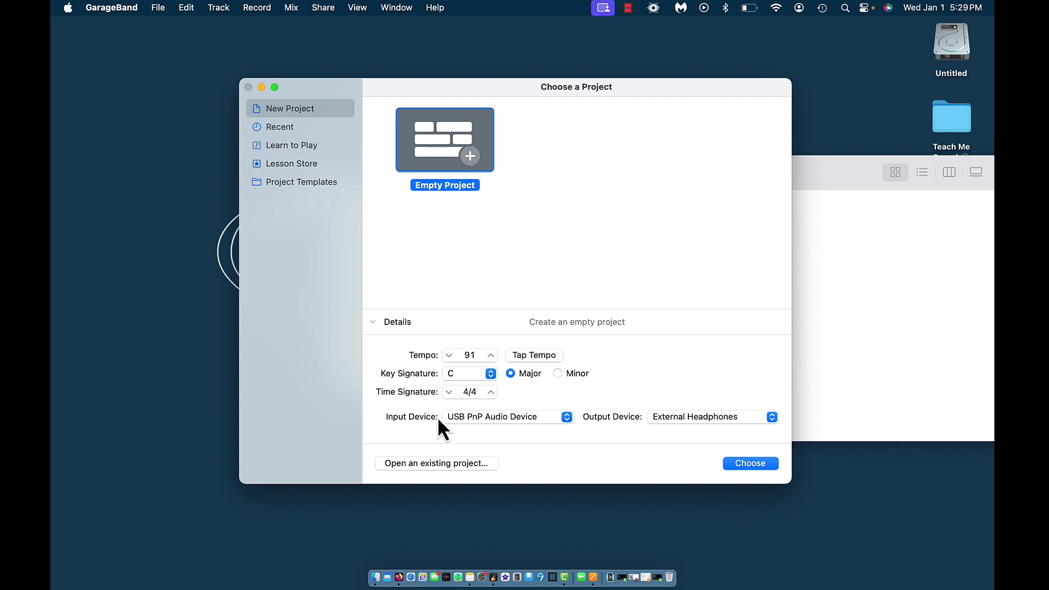
pyautogui.click(478, 421)
pyautogui.click(476, 418)
pyautogui.click(483, 418)
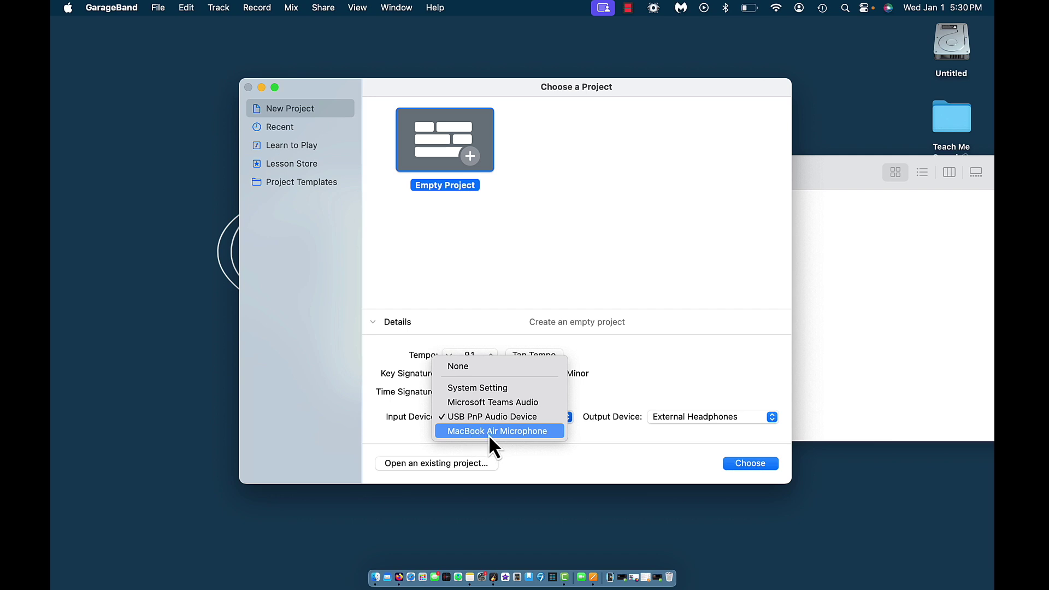
pyautogui.click(405, 435)
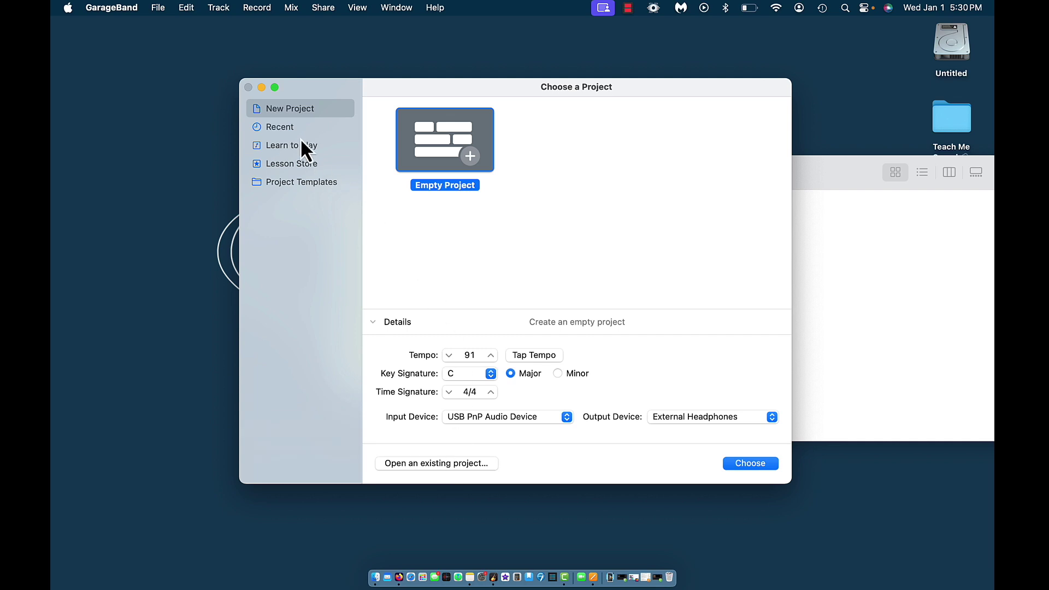
# Look over the project templates, including the Electronic template, and return to the Empty Project setup
pyautogui.click(299, 184)
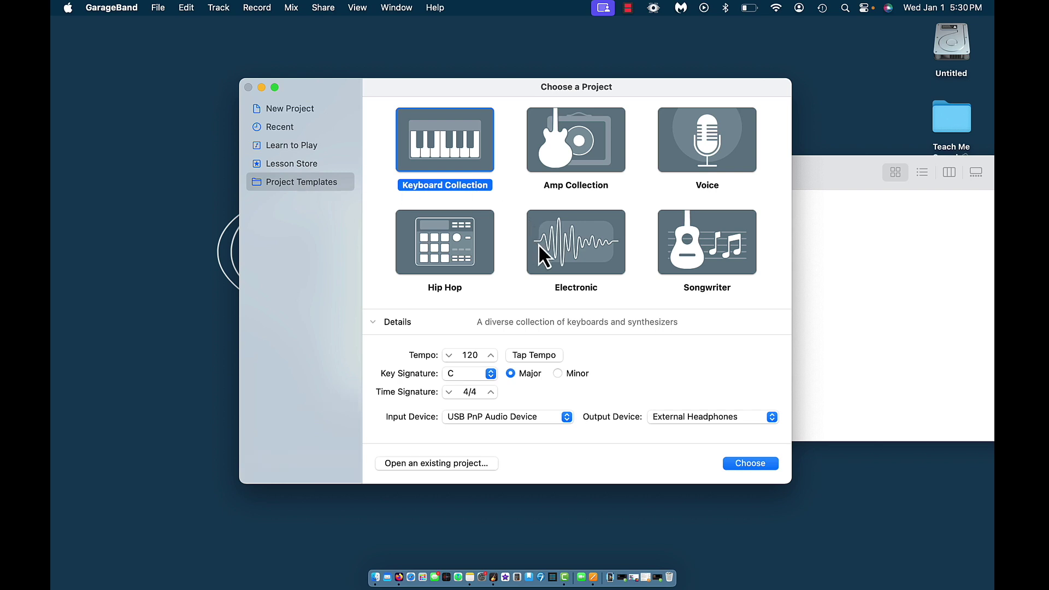
pyautogui.click(565, 261)
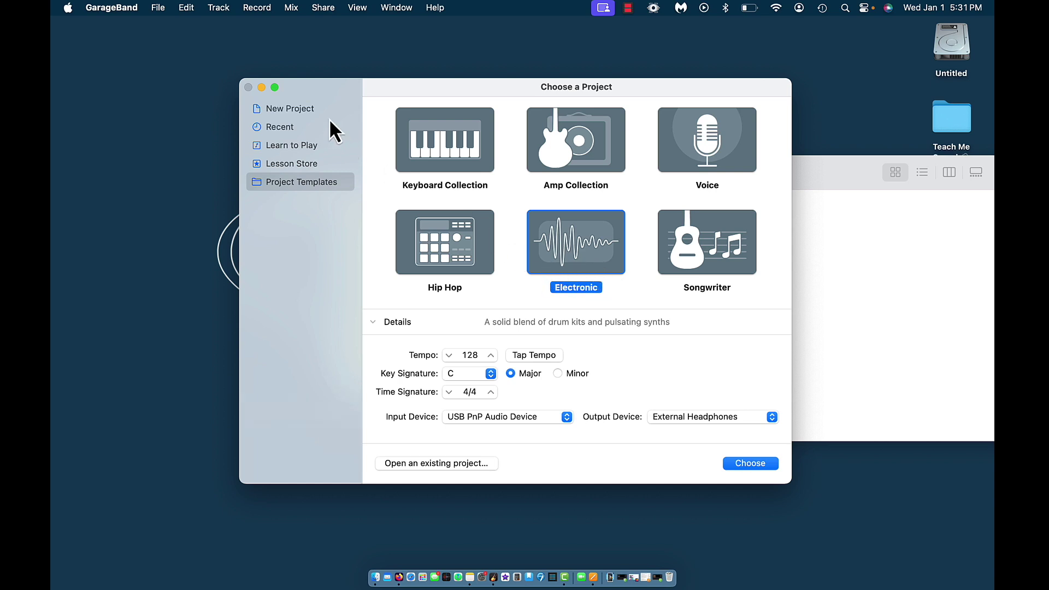
pyautogui.click(293, 108)
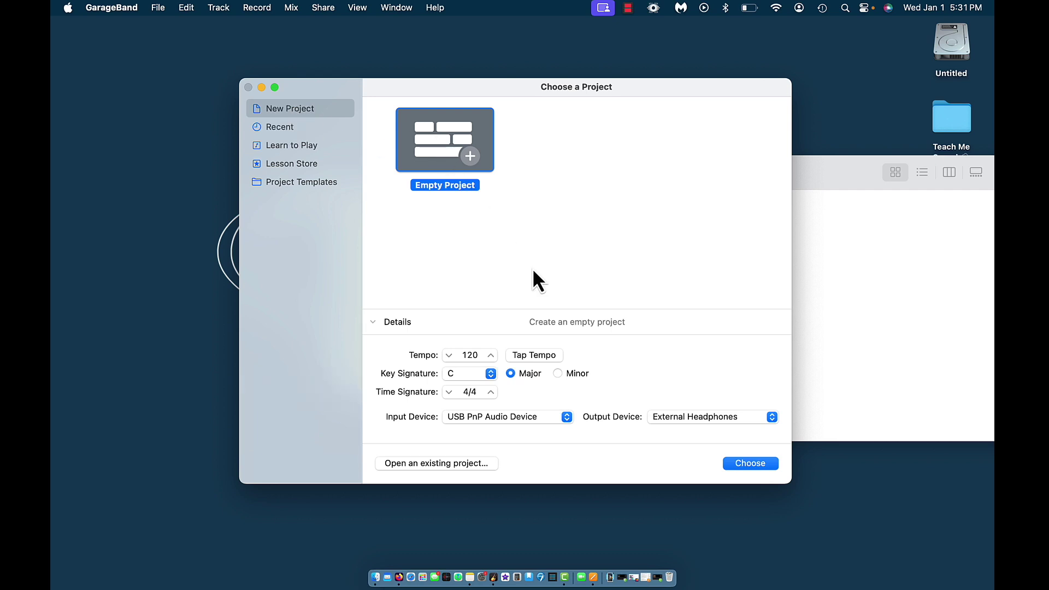
# Create an empty project with a Mic or Line audio track that uses Input 1
pyautogui.click(754, 465)
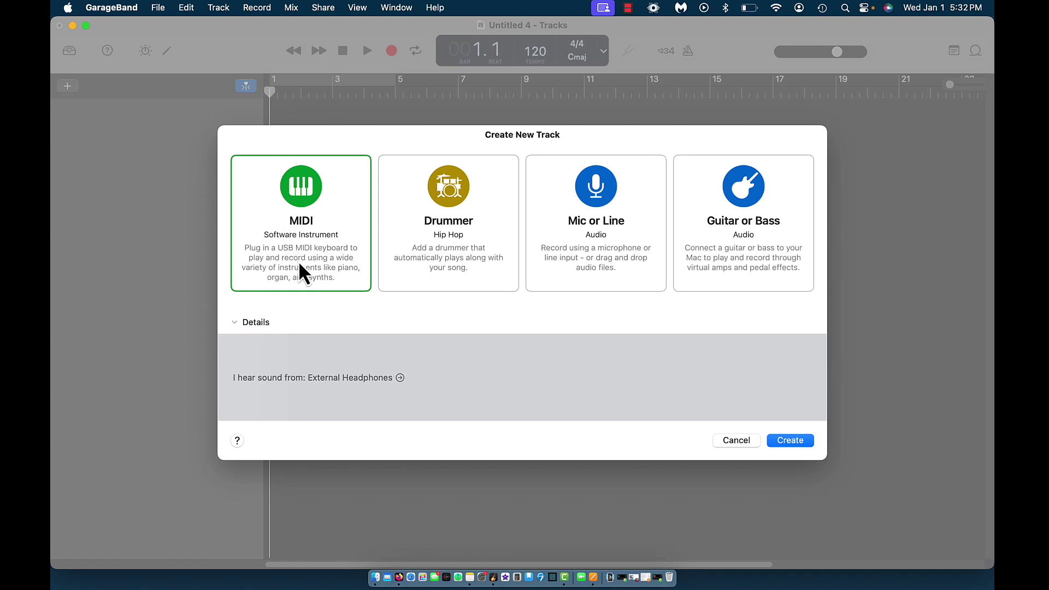
pyautogui.click(437, 260)
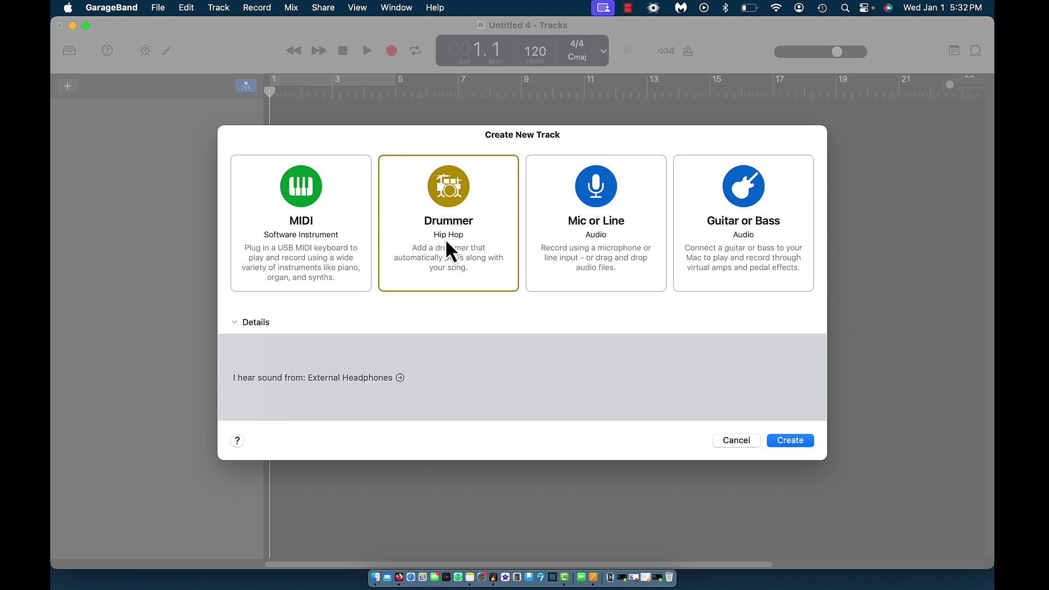
pyautogui.click(734, 241)
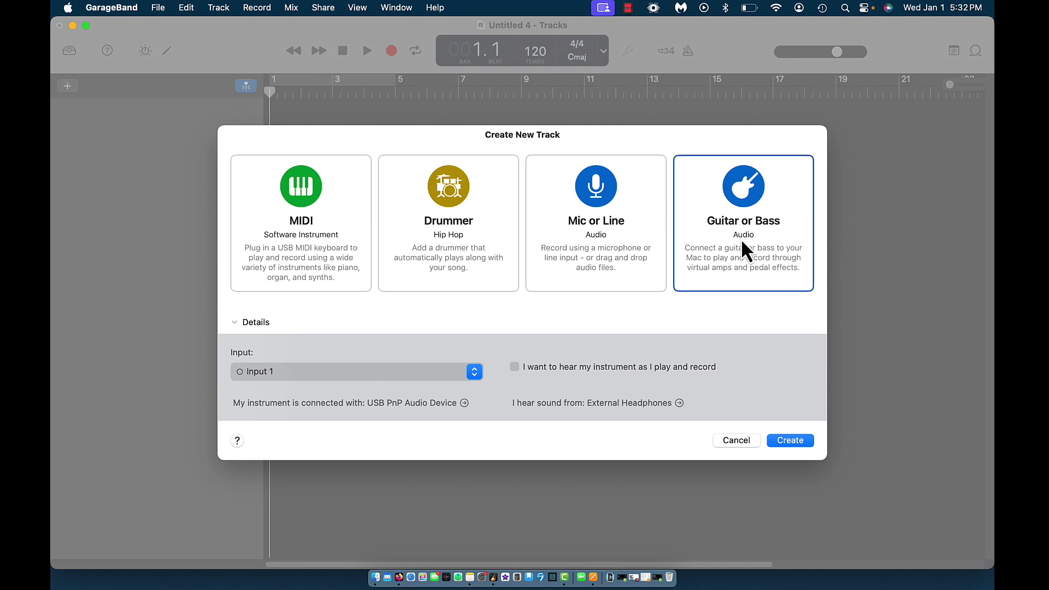
pyautogui.click(614, 266)
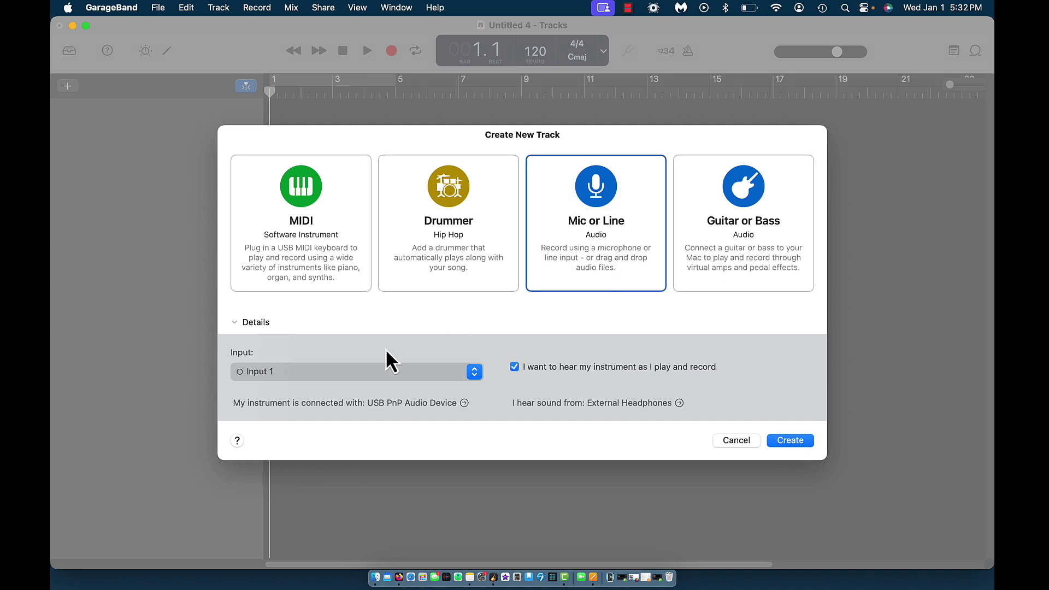
pyautogui.click(361, 375)
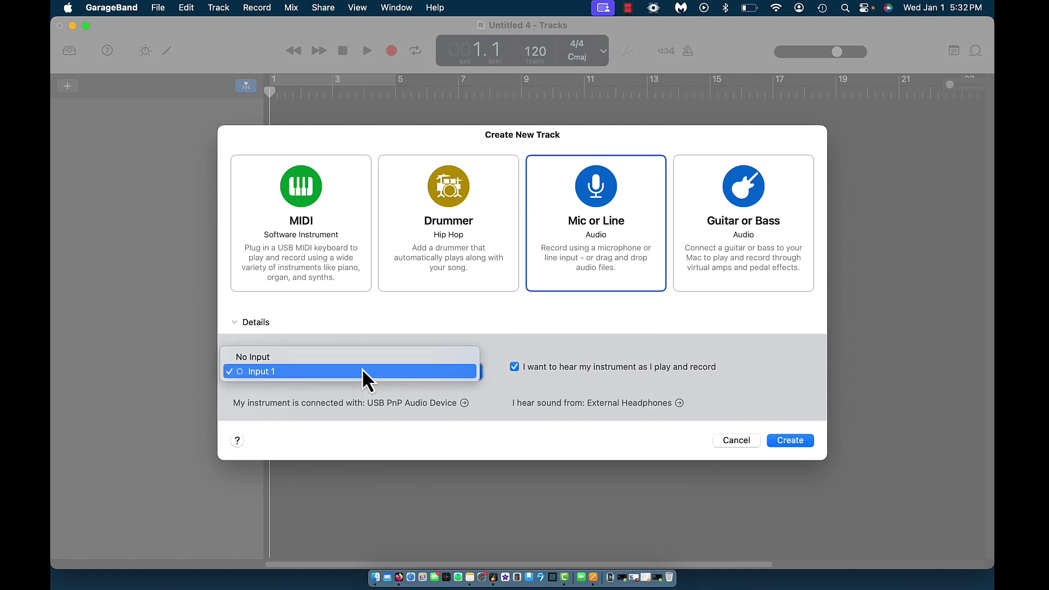
pyautogui.click(361, 340)
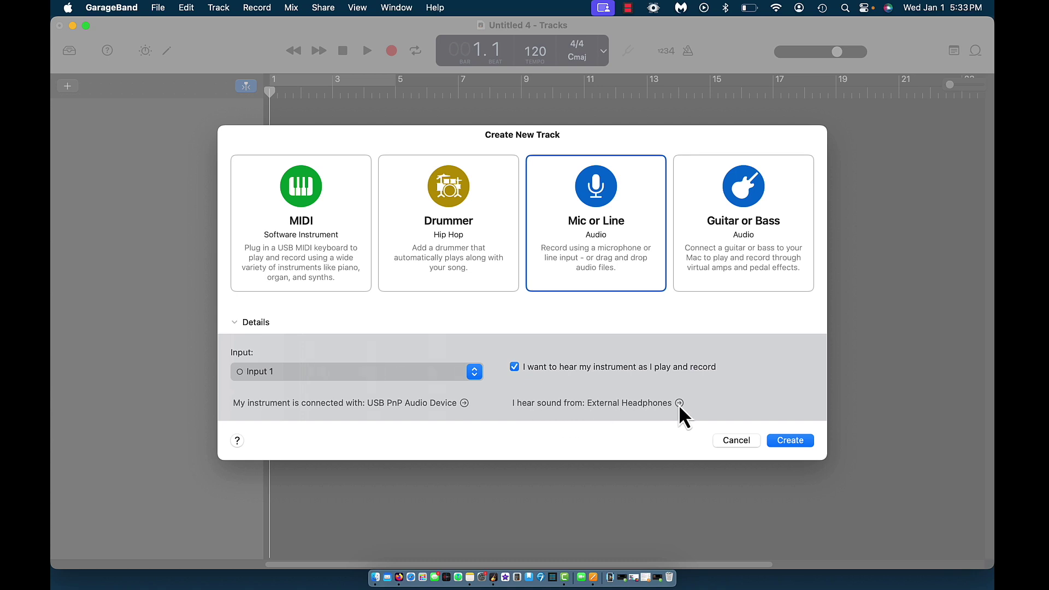
pyautogui.click(784, 442)
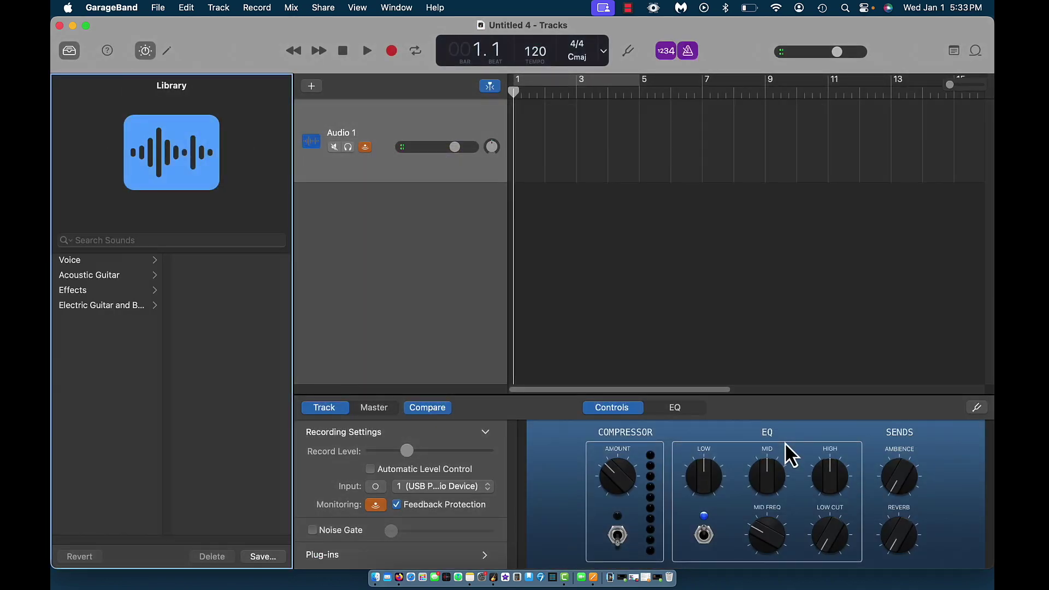
# Add a second Mic or Line audio track, and turn off input monitoring on both audio tracks
pyautogui.click(365, 149)
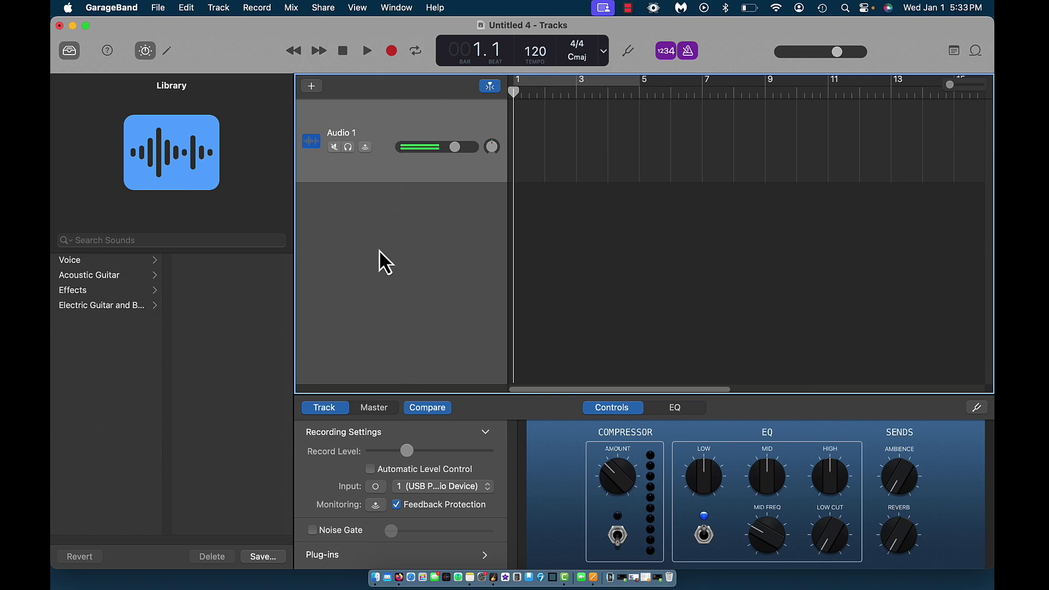
pyautogui.click(311, 86)
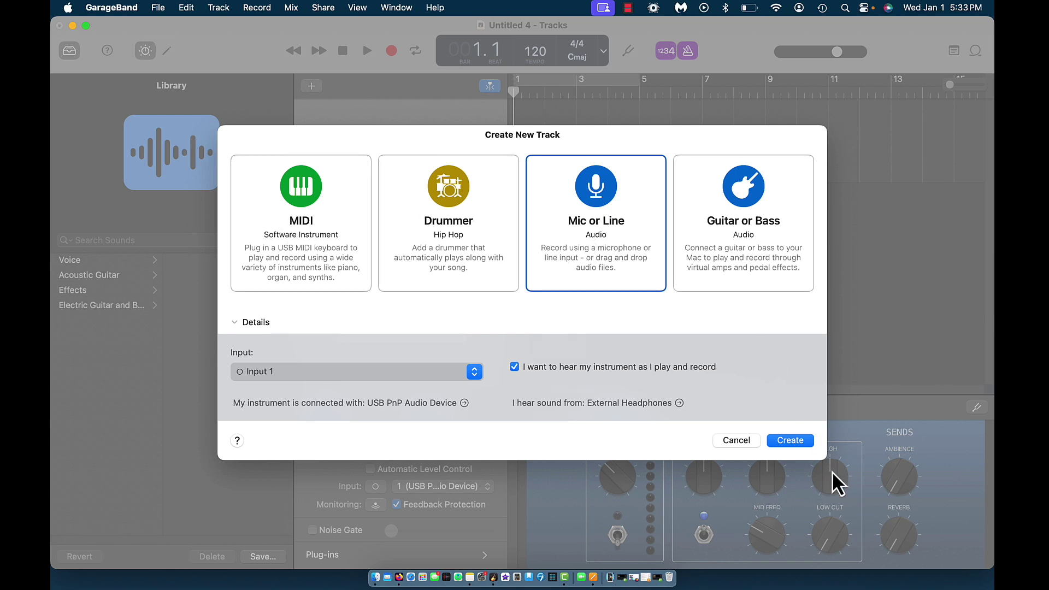
pyautogui.click(787, 440)
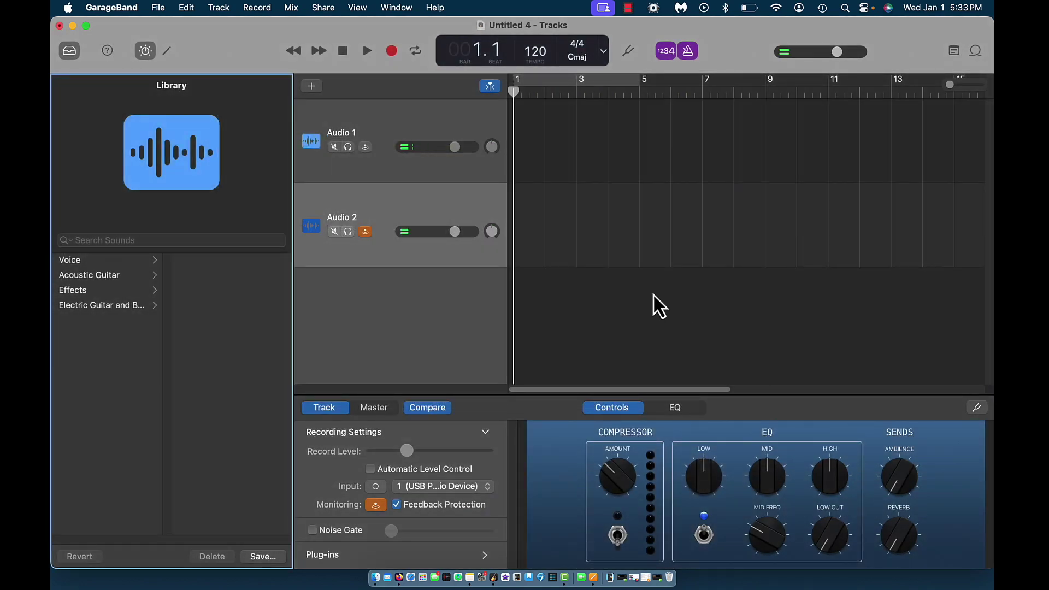
pyautogui.click(365, 231)
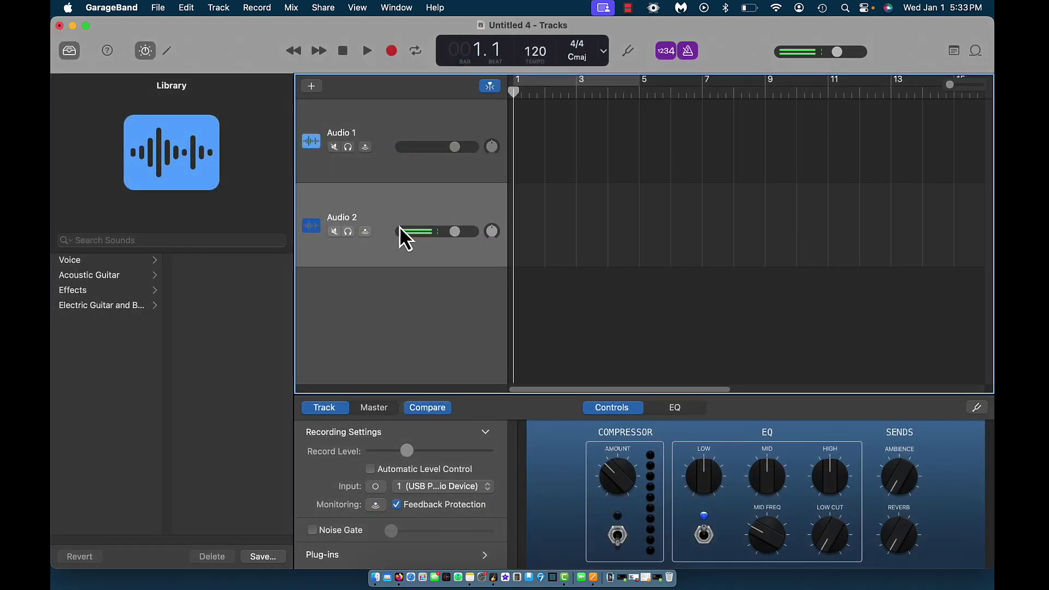
# Rename the first audio track as Chorus and the second as Verse
pyautogui.click(424, 122)
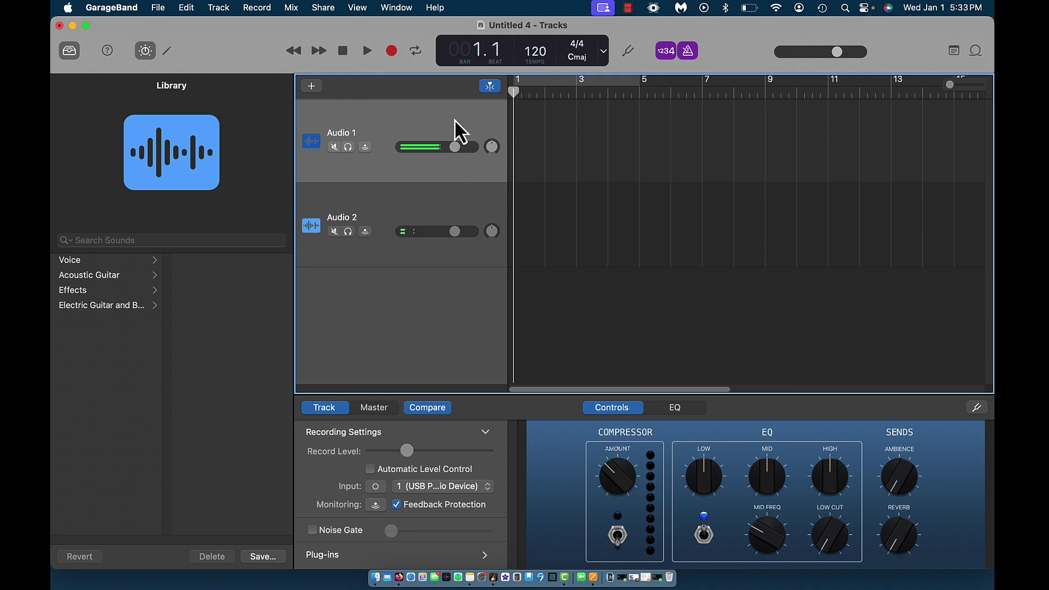
pyautogui.doubleClick(343, 132)
pyautogui.write('Chorus')
pyautogui.press('Return')
pyautogui.doubleClick(347, 218)
pyautogui.write('Vers')
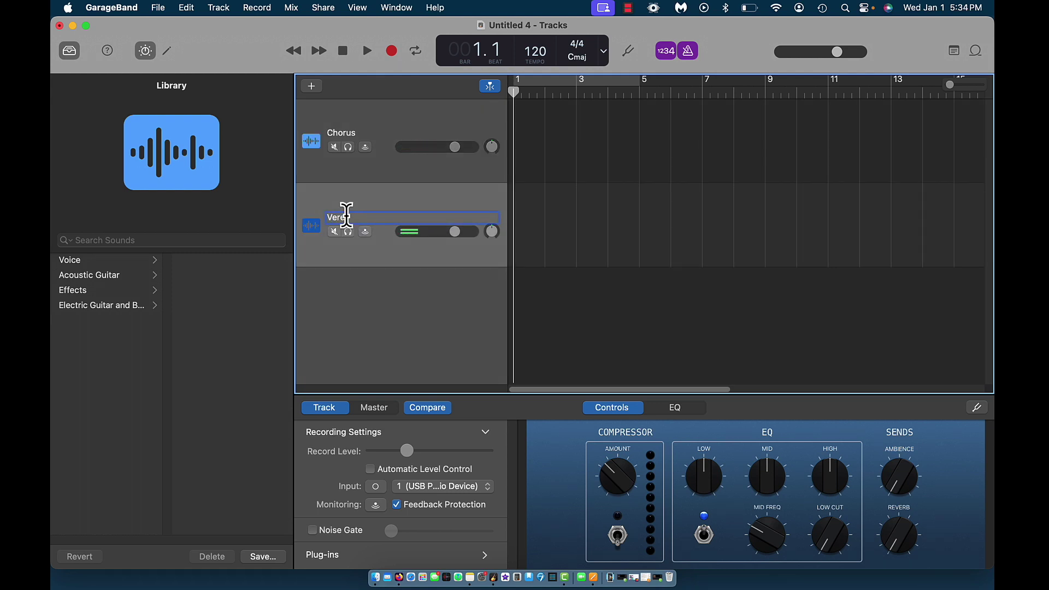
pyautogui.write('e')
pyautogui.press('Return')
# Select the Chorus track and pan it to the left side, then over to the right side
pyautogui.moveTo(430, 208); pyautogui.dragTo(428, 127)
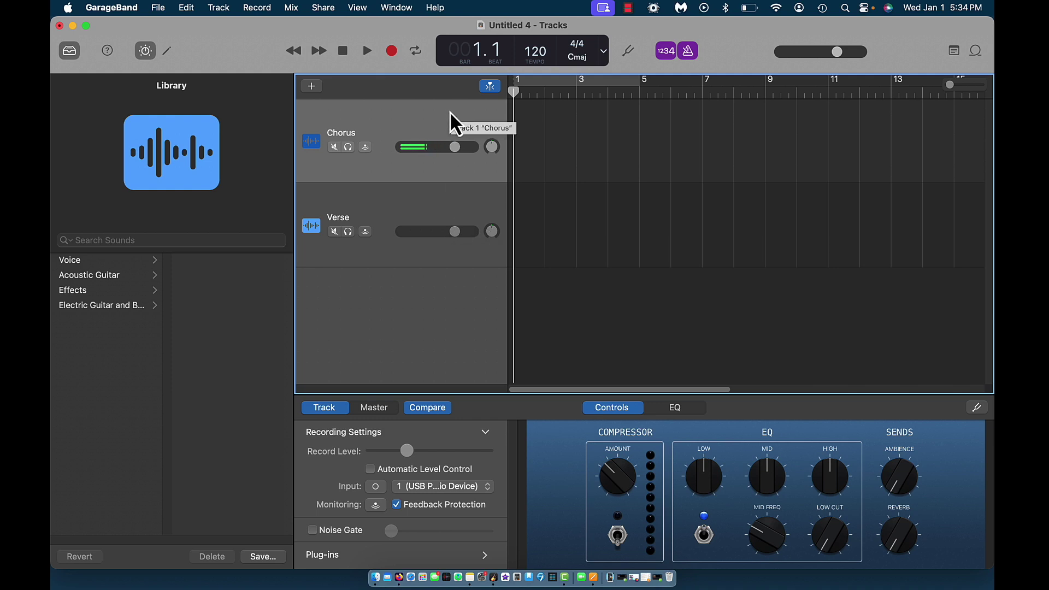
pyautogui.click(491, 151)
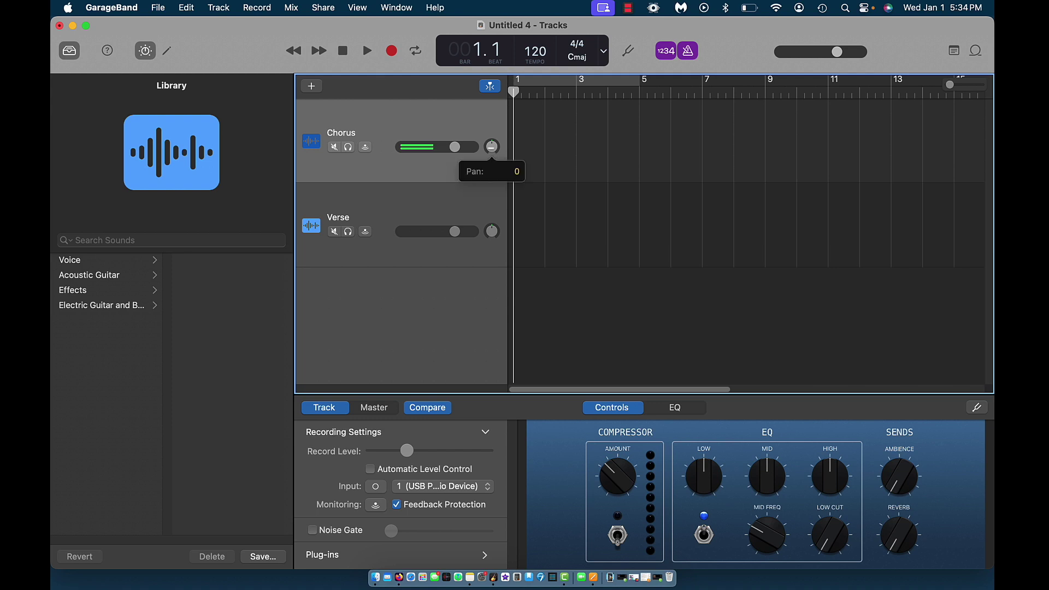
pyautogui.moveTo(491, 151); pyautogui.dragTo(503, 195)
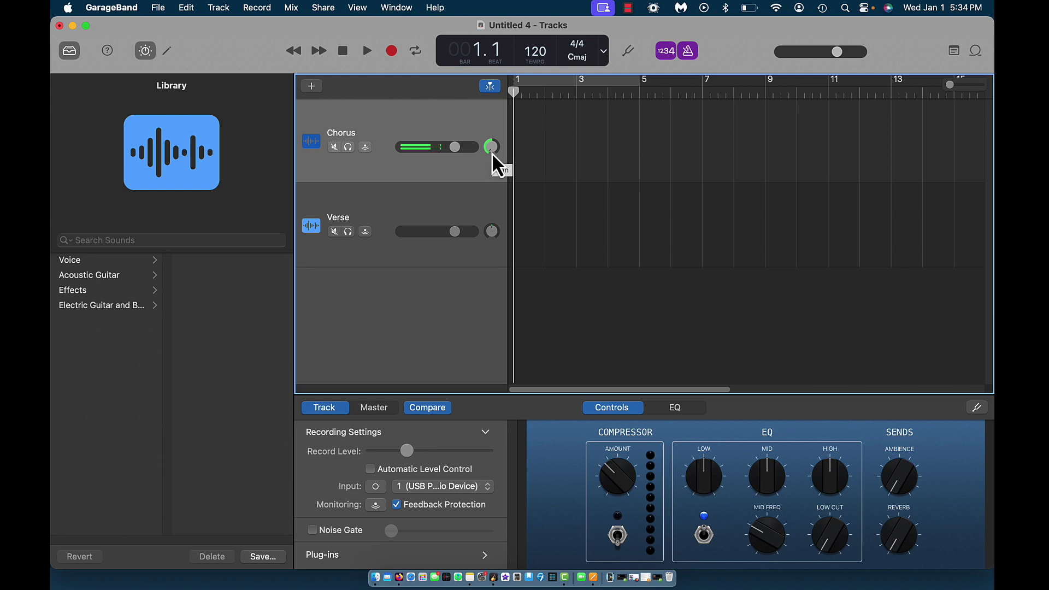
pyautogui.moveTo(493, 155); pyautogui.dragTo(494, 164)
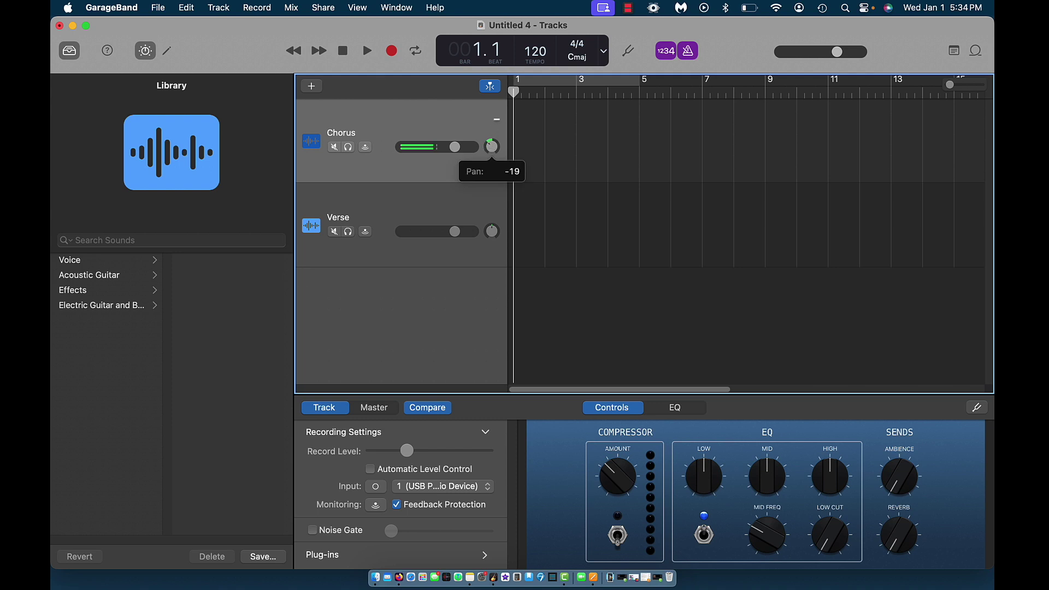
pyautogui.moveTo(493, 164); pyautogui.dragTo(494, 164)
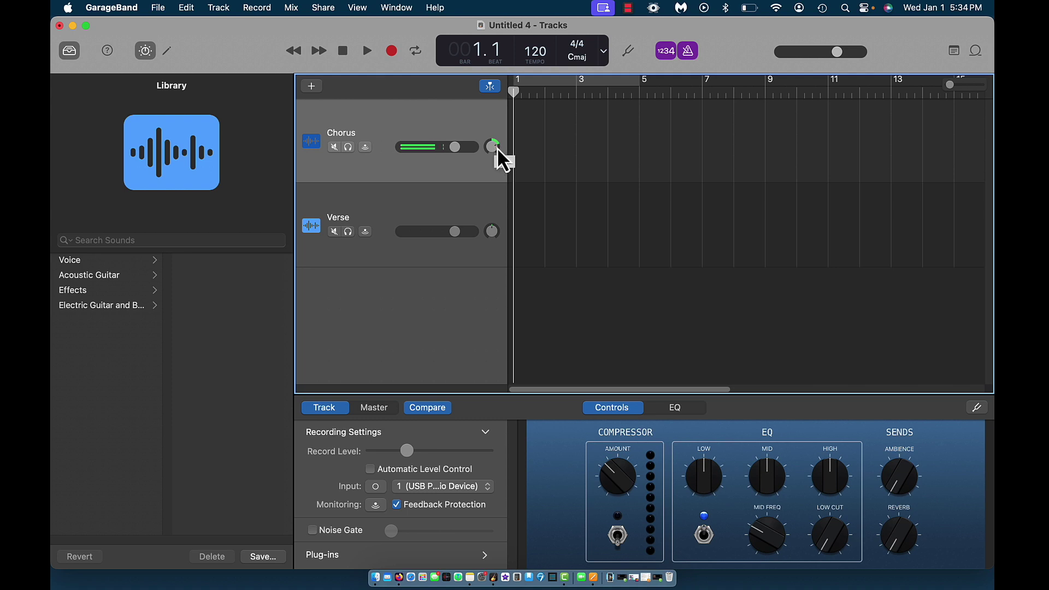
# Reset the Chorus track's pan to the centre with a value of 0
pyautogui.moveTo(495, 155)
pyautogui.mouseDown()
pyautogui.moveTo(494, 164)
pyautogui.moveTo(499, 147)
pyautogui.mouseUp()
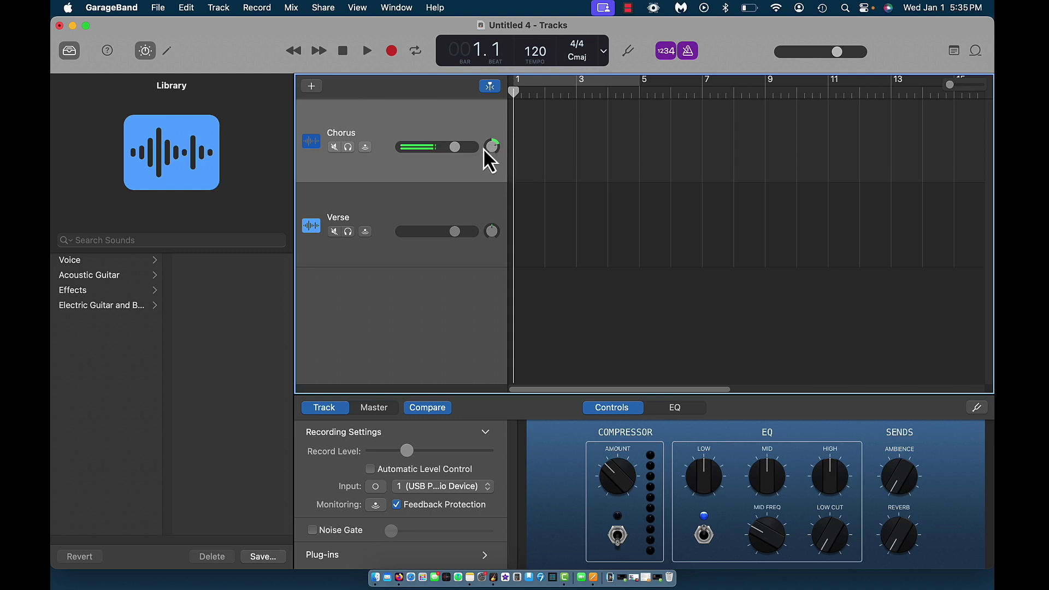
pyautogui.click(486, 154)
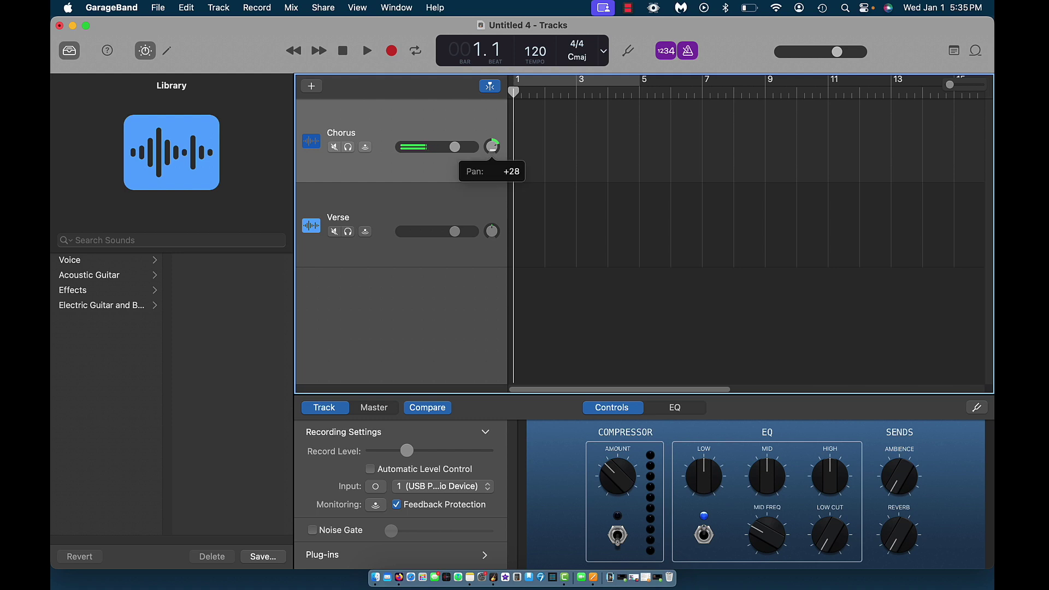
pyautogui.doubleClick(492, 146)
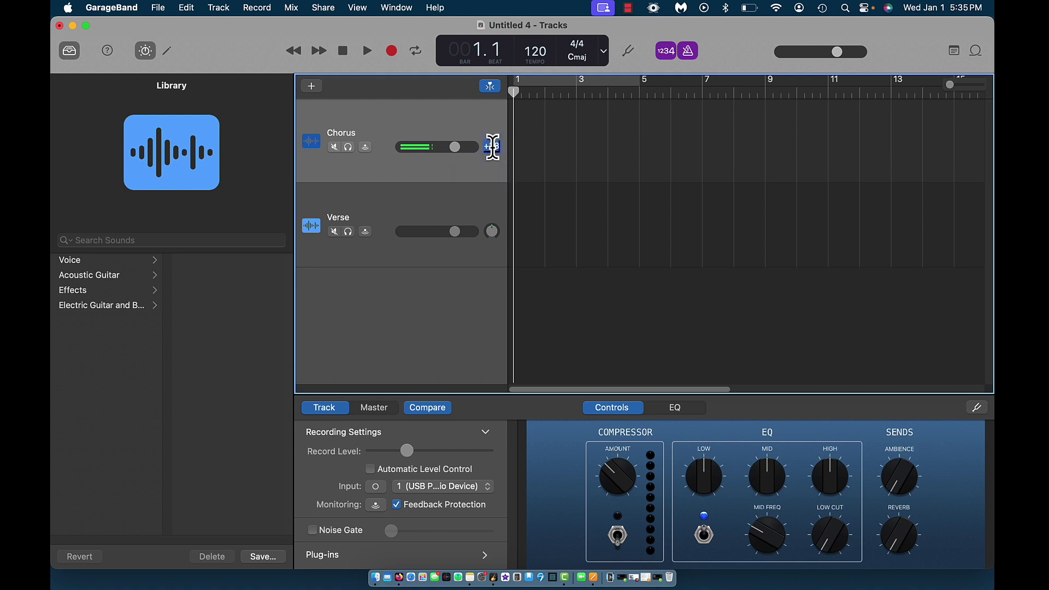
pyautogui.write('0')
pyautogui.press('Return')
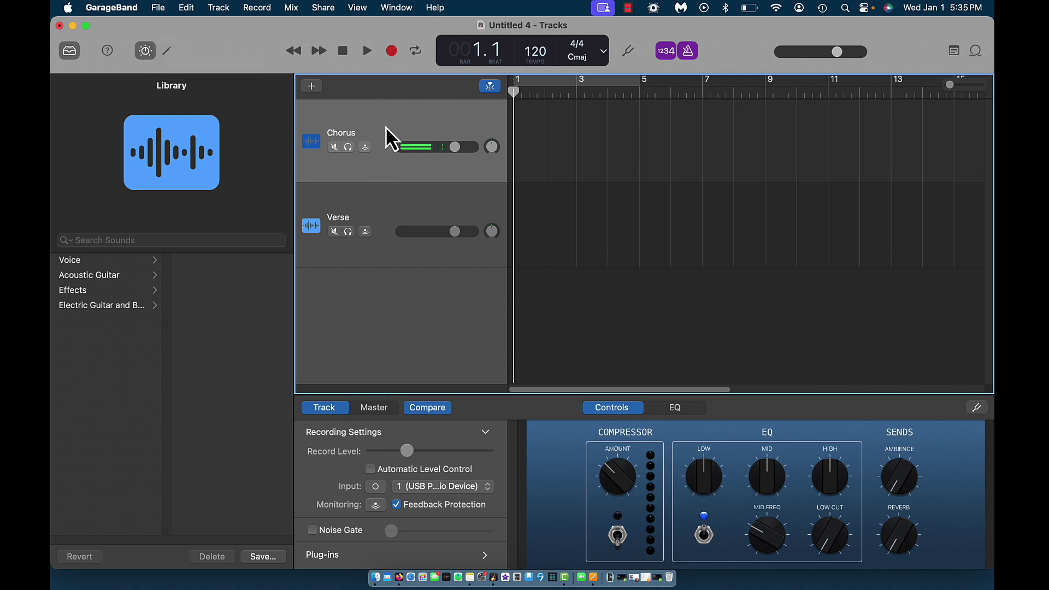
# Add a MIDI software instrument track below the Verse track
pyautogui.click(369, 207)
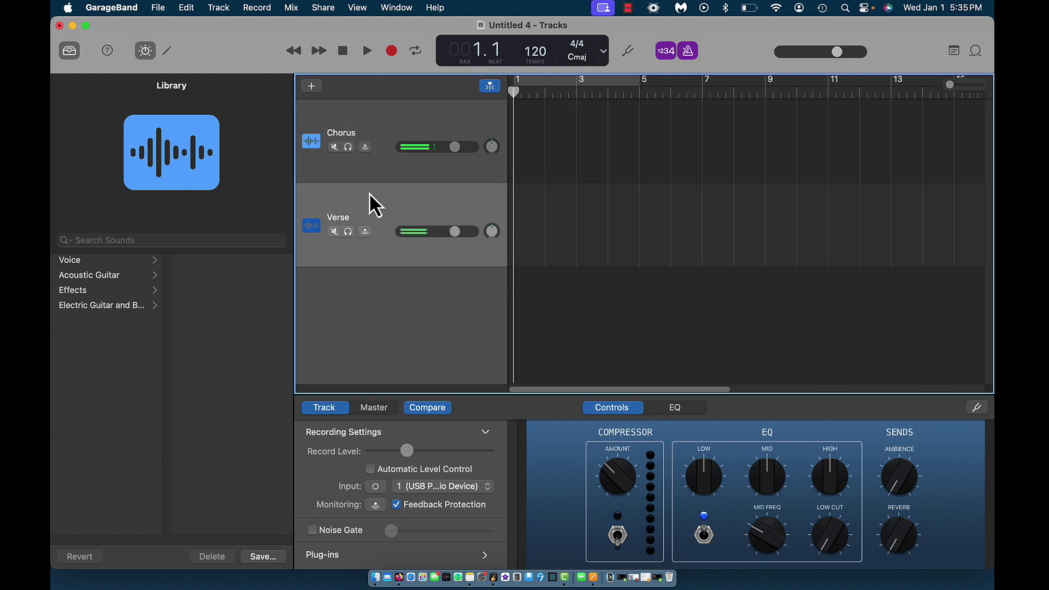
pyautogui.click(367, 116)
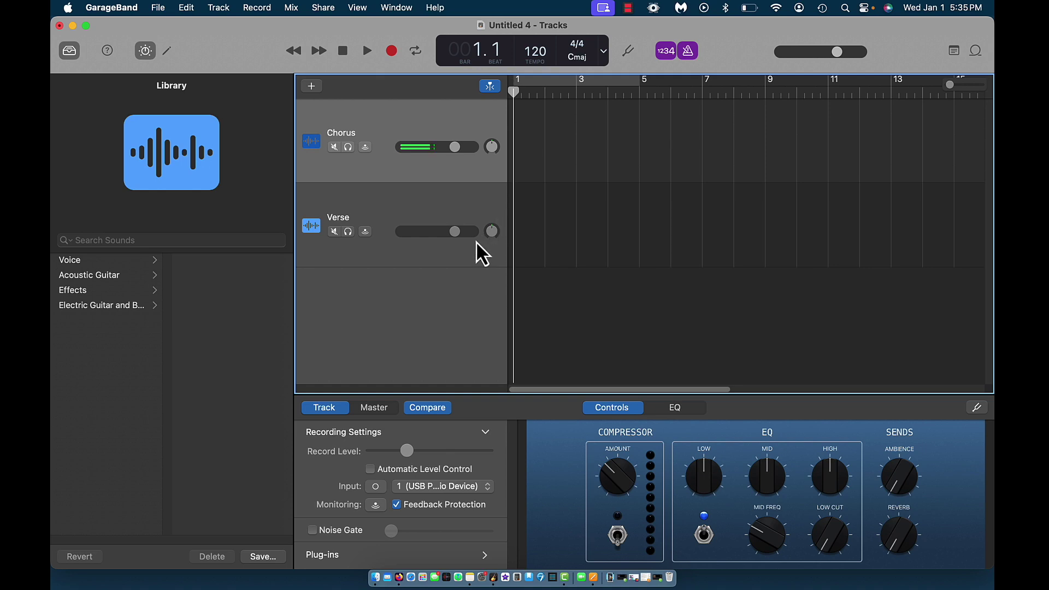
pyautogui.click(376, 216)
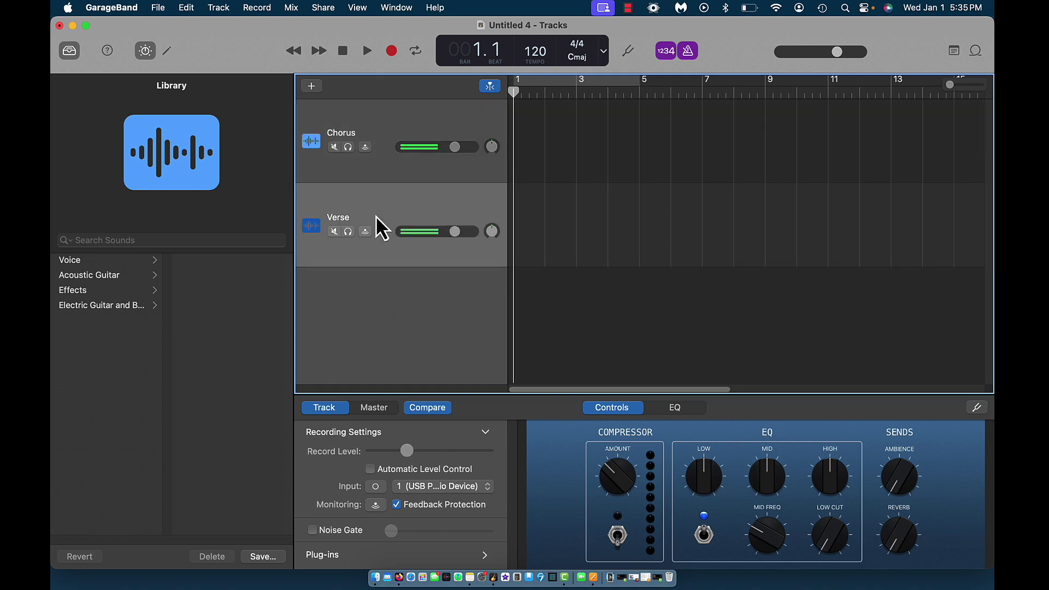
pyautogui.click(311, 87)
pyautogui.click(346, 239)
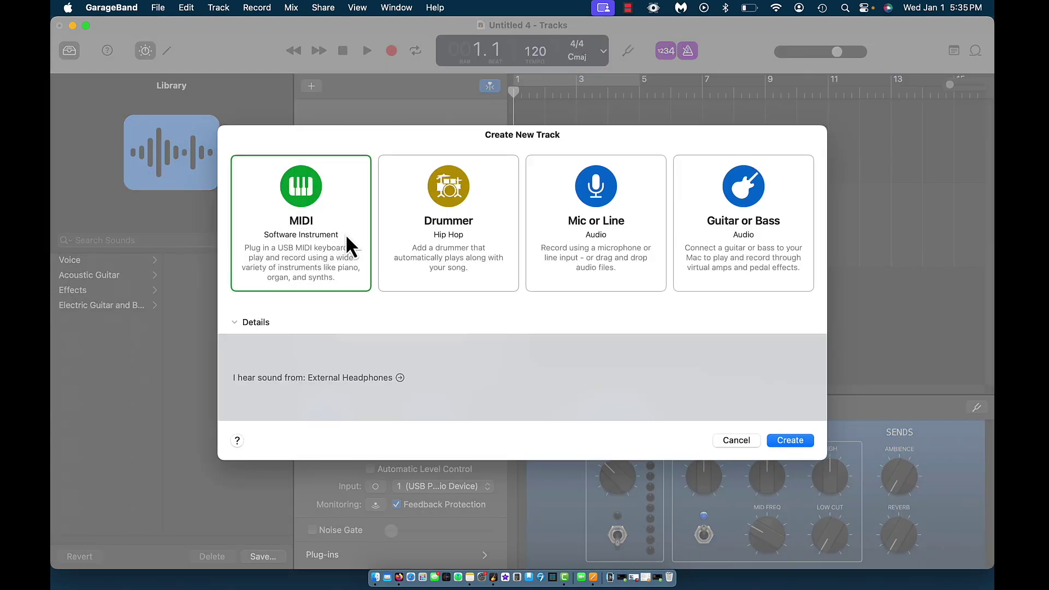
pyautogui.click(782, 441)
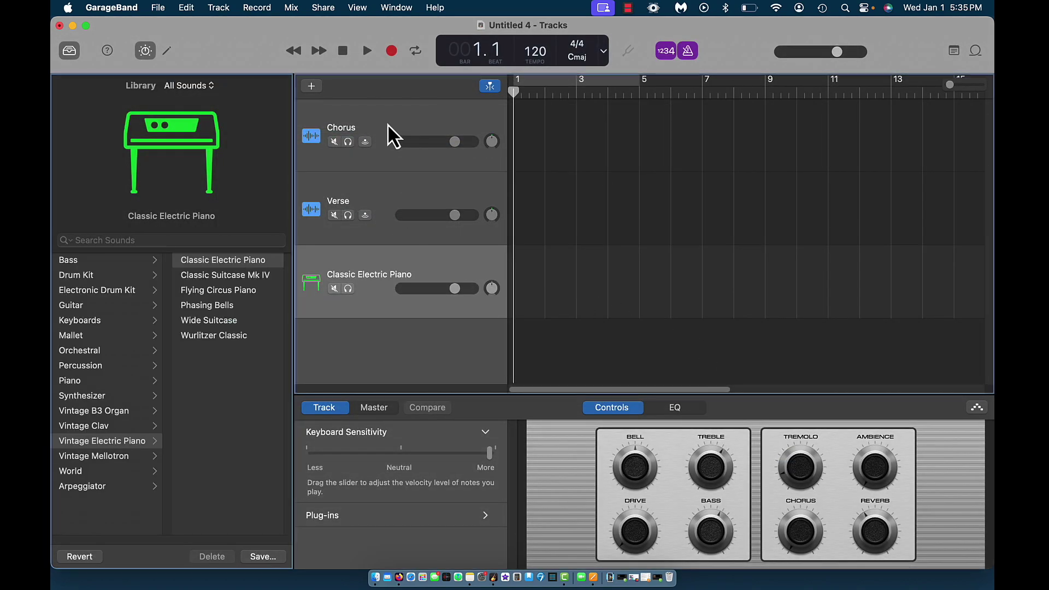
# Compare the settings of the Chorus and Classic Electric Piano tracks, and inspect the piano's plug-ins section
pyautogui.click(388, 123)
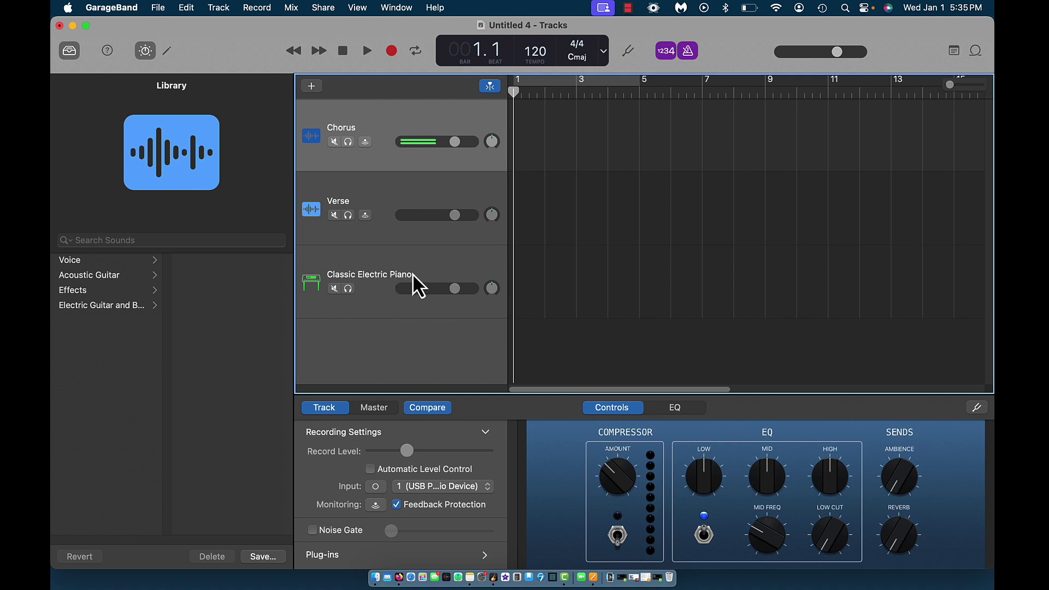
pyautogui.click(431, 258)
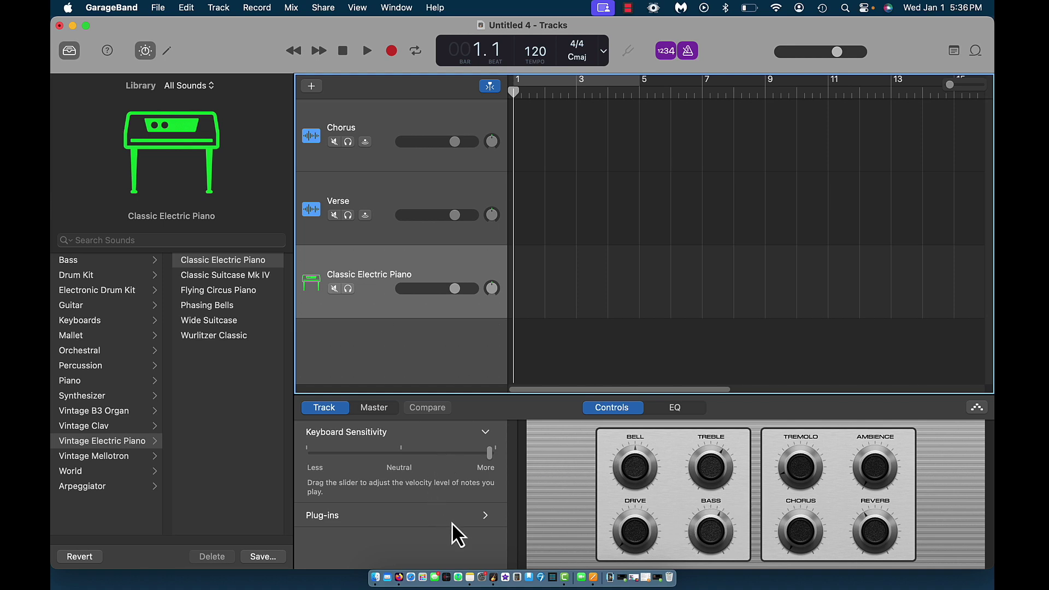
pyautogui.click(474, 522)
pyautogui.click(484, 515)
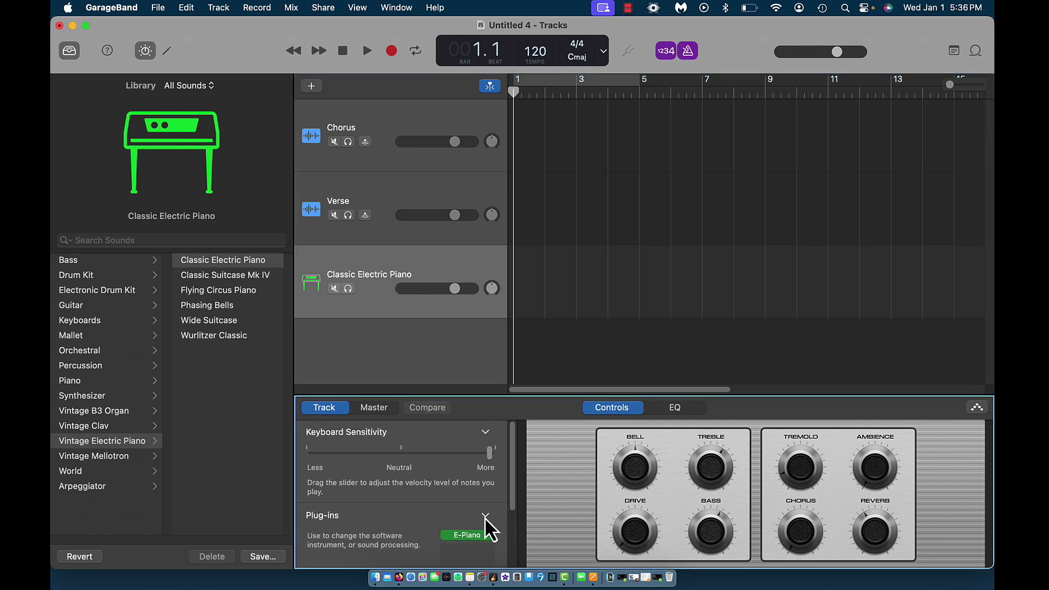
pyautogui.click(484, 516)
# Hide and reshow the sound library, and change the software instrument track's sound to Latin from the Percussion category
pyautogui.moveTo(198, 152)
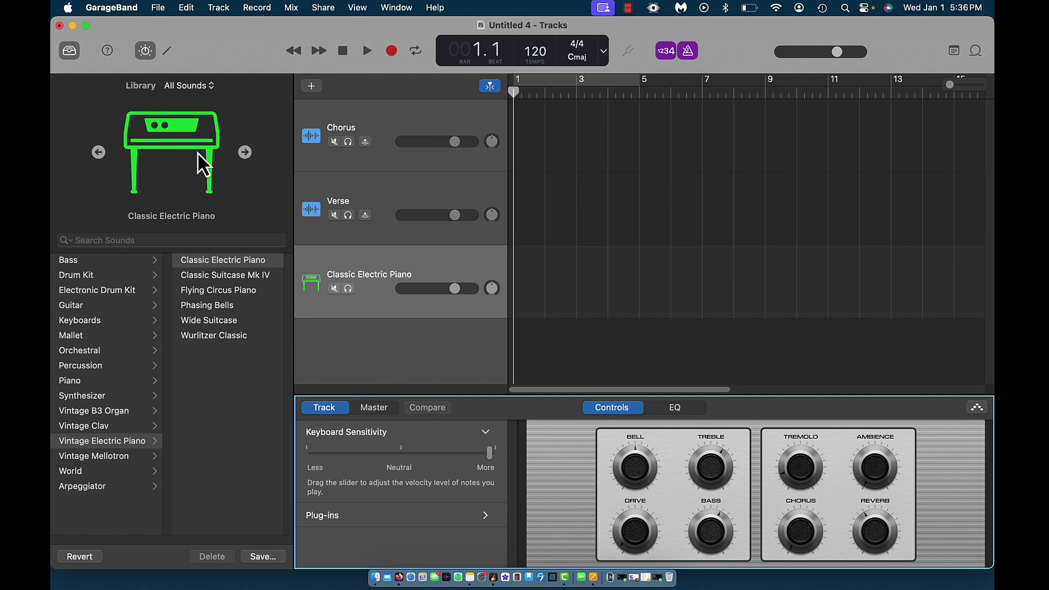
pyautogui.click(68, 54)
pyautogui.click(68, 54)
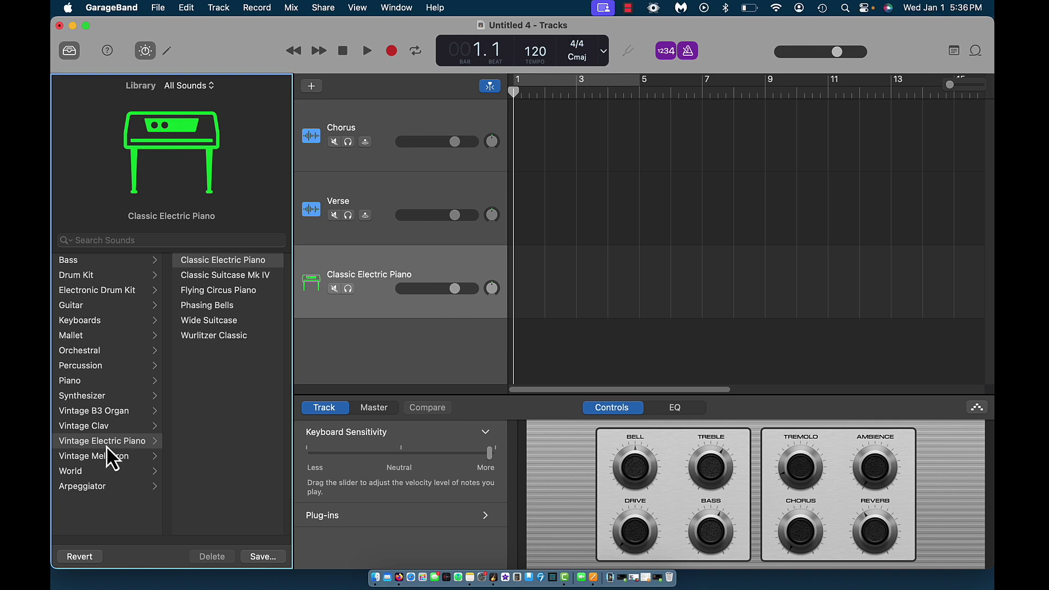
pyautogui.click(97, 366)
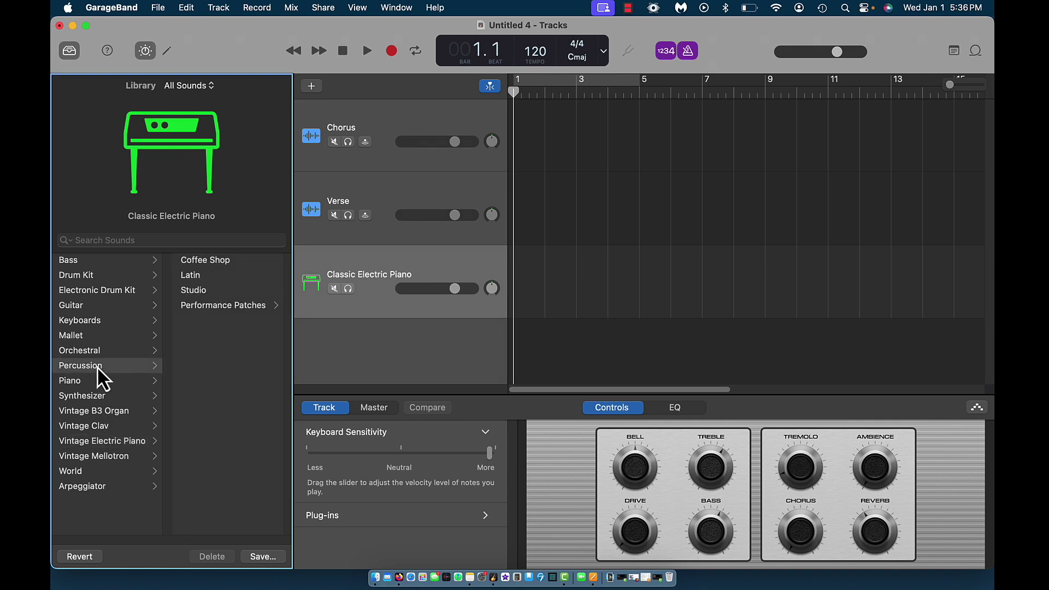
pyautogui.click(198, 277)
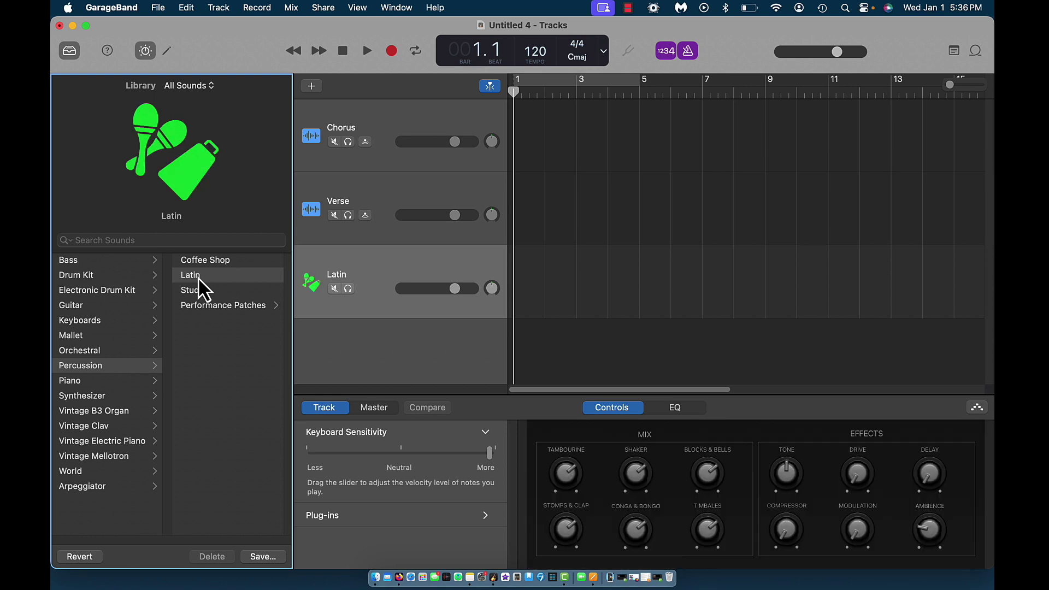
pyautogui.moveTo(145, 182)
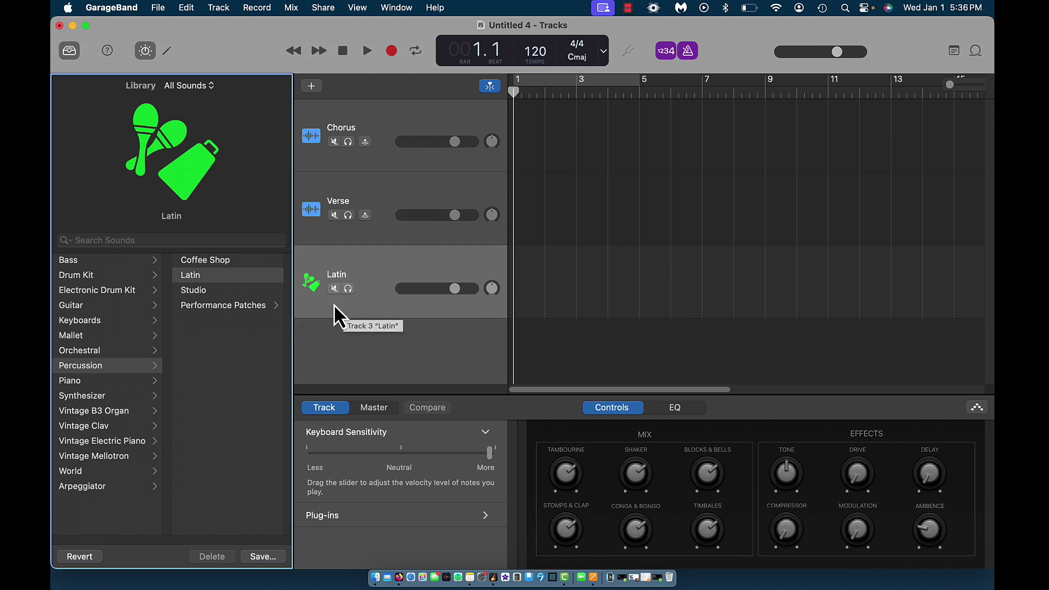
pyautogui.moveTo(151, 130)
# Select the Verse track and review the available display modes, keeping Beats & Project
pyautogui.click(382, 198)
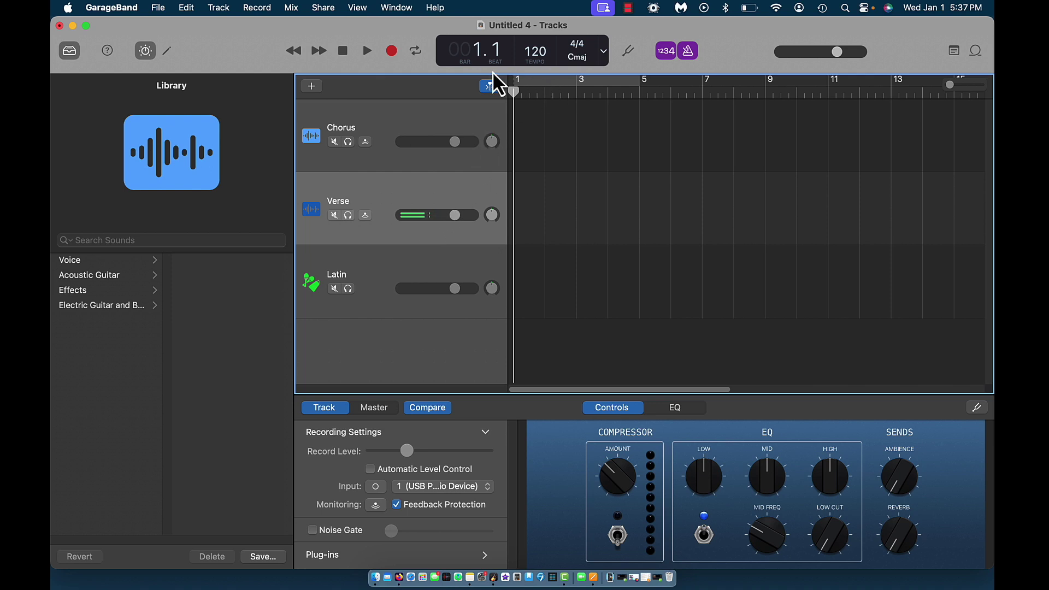
pyautogui.click(602, 58)
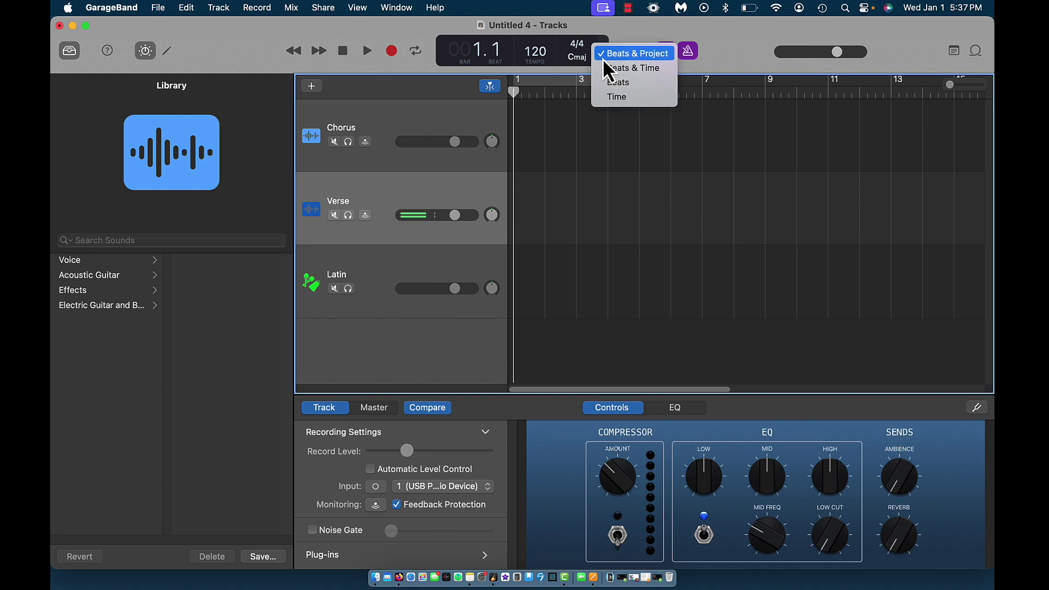
pyautogui.click(626, 48)
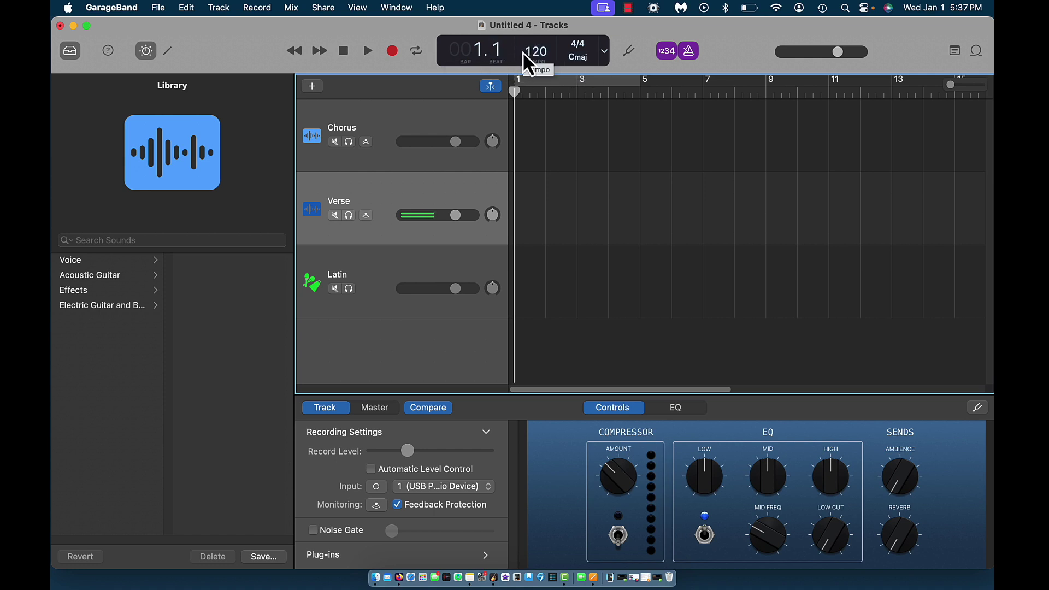
pyautogui.click(607, 53)
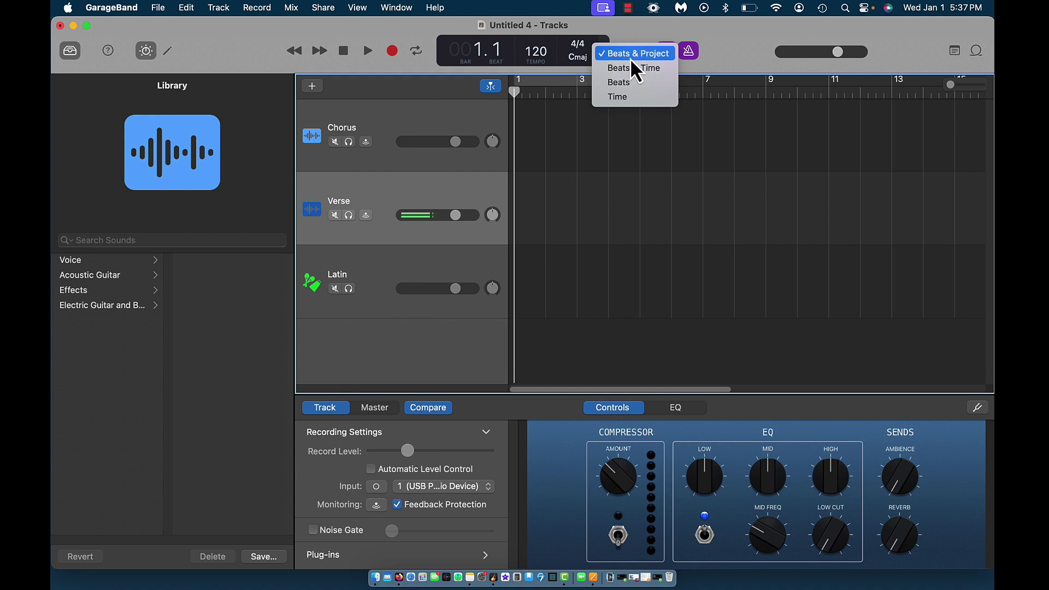
pyautogui.click(620, 34)
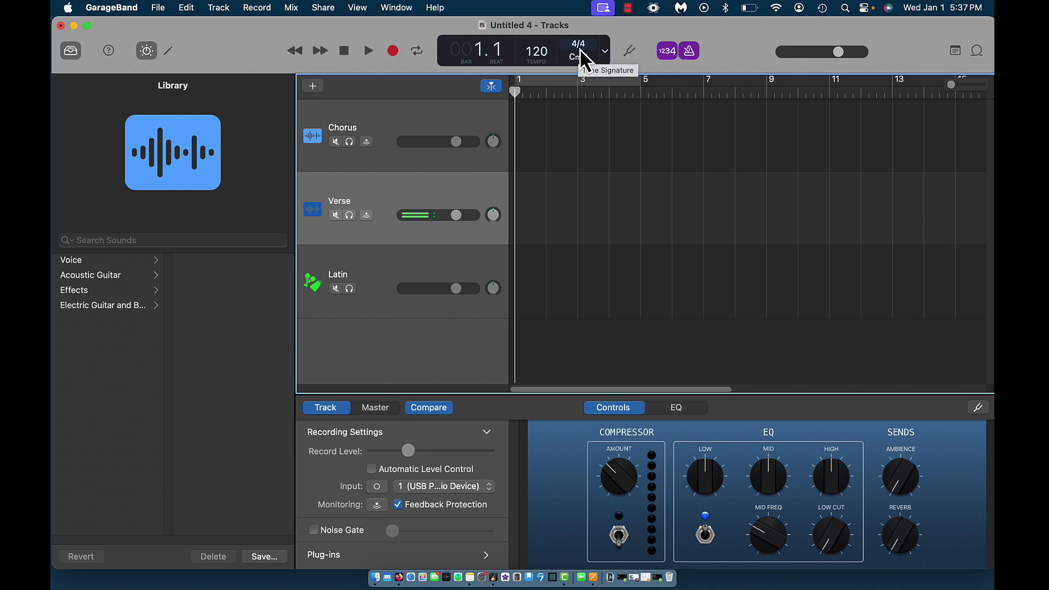
# Lower the project tempo to 98 and switch the display mode to Beats & Time
pyautogui.moveTo(538, 50); pyautogui.dragTo(539, 101)
pyautogui.moveTo(536, 64)
pyautogui.mouseDown()
pyautogui.moveTo(536, 99)
pyautogui.moveTo(536, 80)
pyautogui.mouseUp()
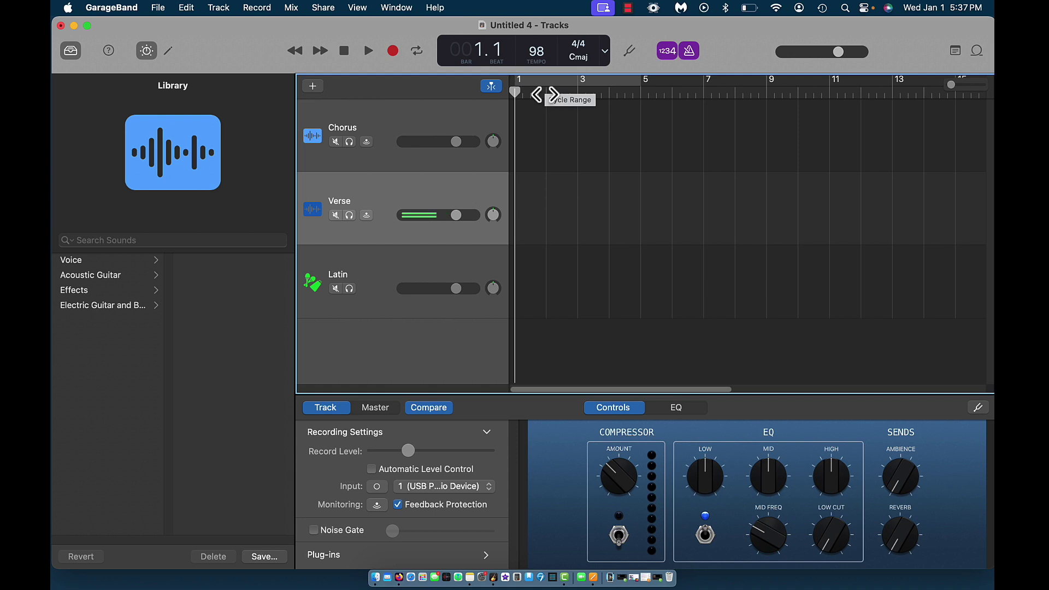
pyautogui.click(604, 52)
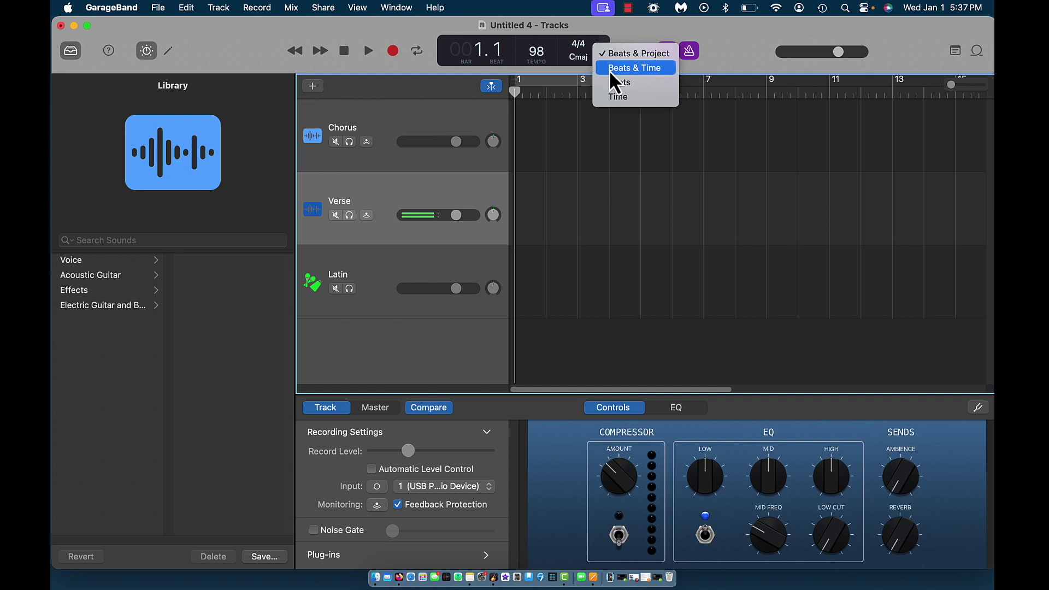
pyautogui.click(611, 71)
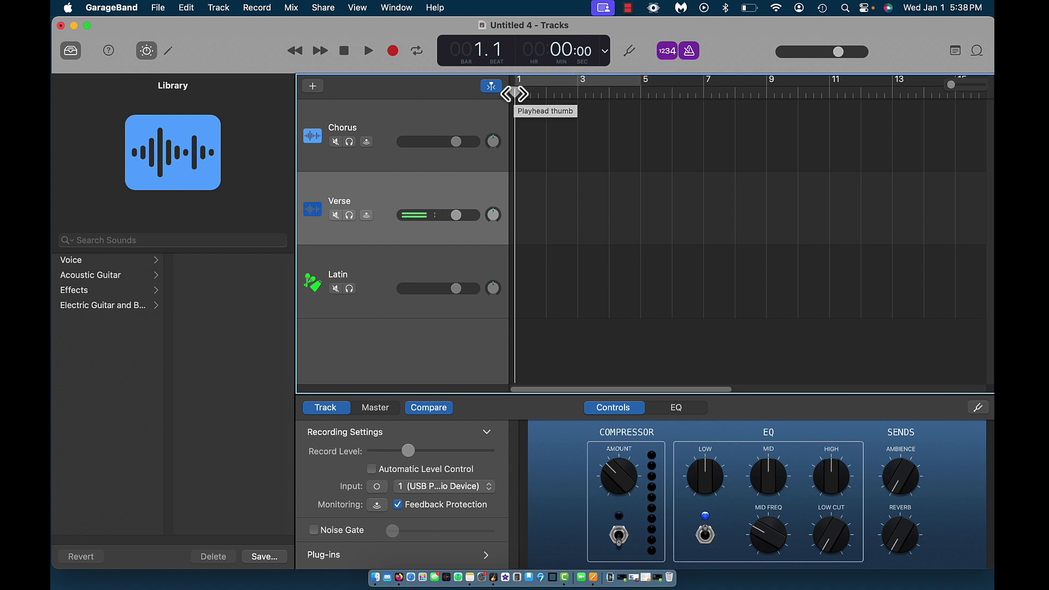
# Move the playhead to bar 1 beat 3, back to the project start, and forward to bar 4 beat 2
pyautogui.moveTo(515, 95); pyautogui.dragTo(531, 93)
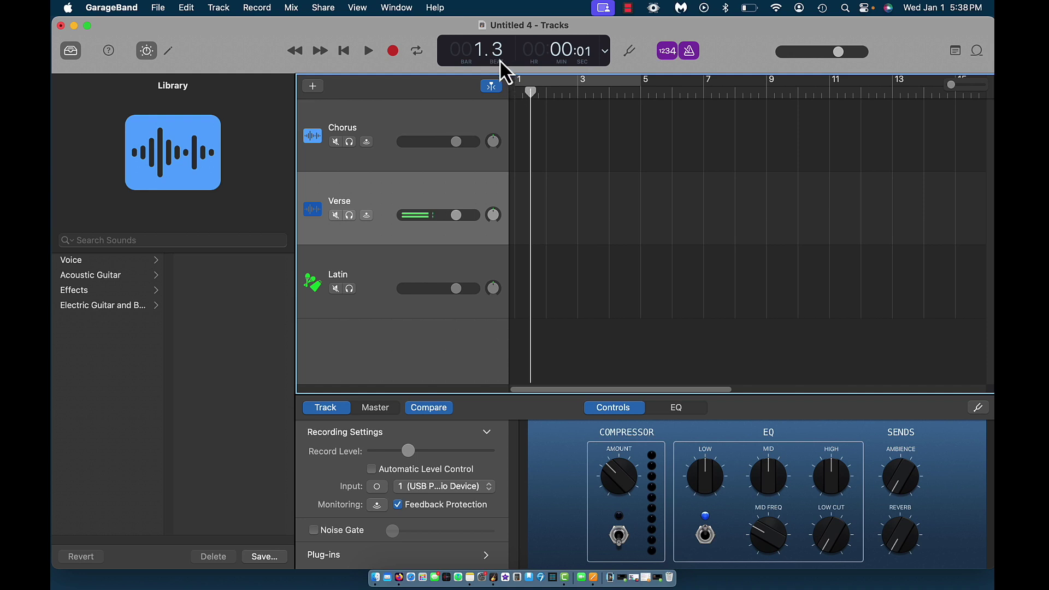
pyautogui.moveTo(530, 93)
pyautogui.mouseDown()
pyautogui.moveTo(515, 91)
pyautogui.moveTo(547, 92)
pyautogui.moveTo(516, 93)
pyautogui.mouseUp()
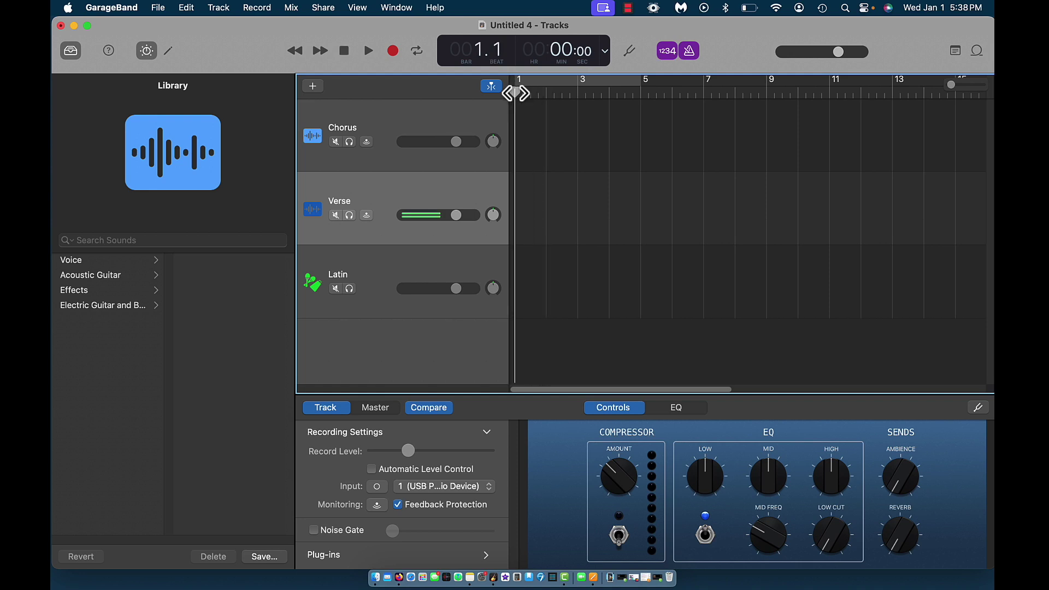
pyautogui.moveTo(515, 93)
pyautogui.mouseDown()
pyautogui.moveTo(543, 102)
pyautogui.moveTo(508, 102)
pyautogui.moveTo(530, 107)
pyautogui.mouseUp()
pyautogui.moveTo(536, 109); pyautogui.dragTo(620, 107)
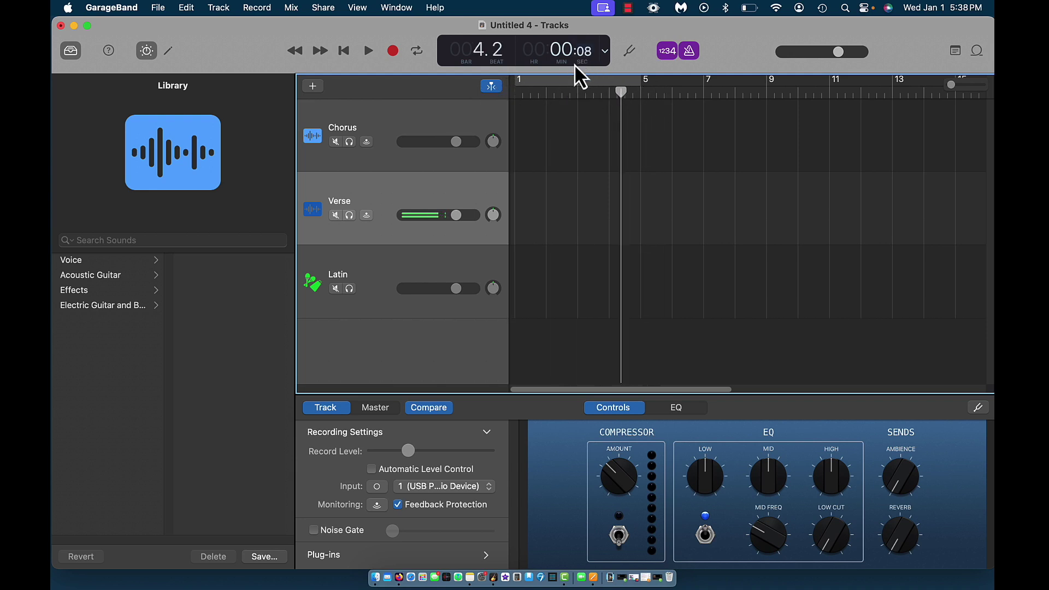
# Try the Beats and Time display modes, and move the playhead to about 12 seconds
pyautogui.click(604, 60)
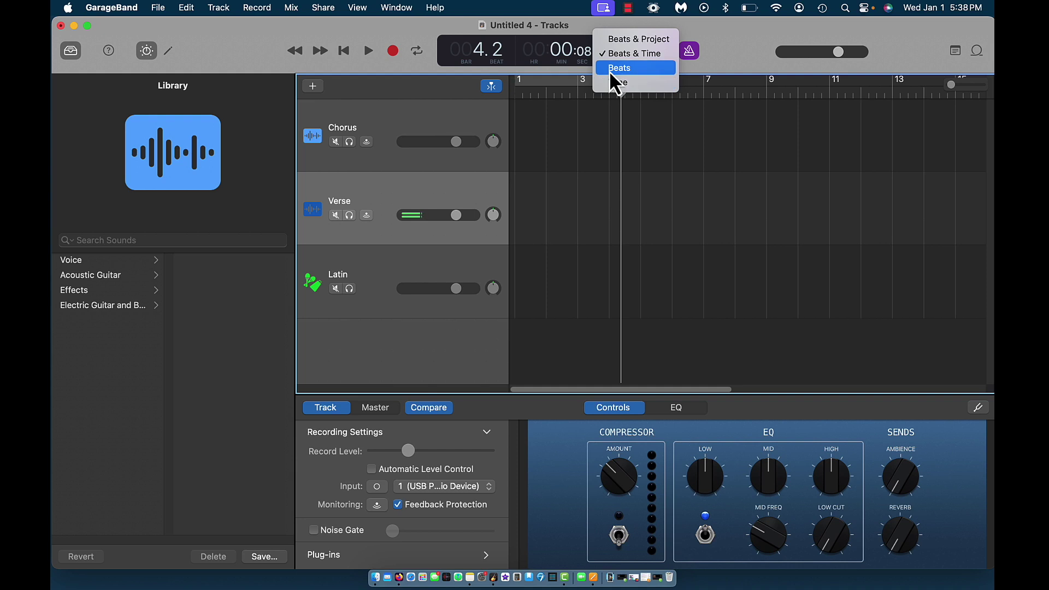
pyautogui.click(609, 71)
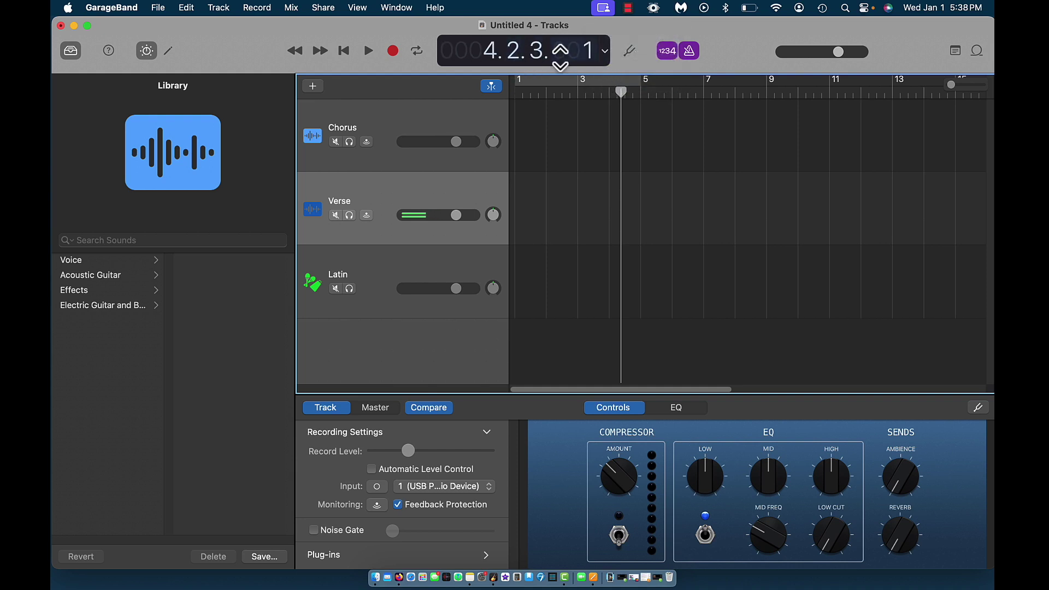
pyautogui.click(606, 58)
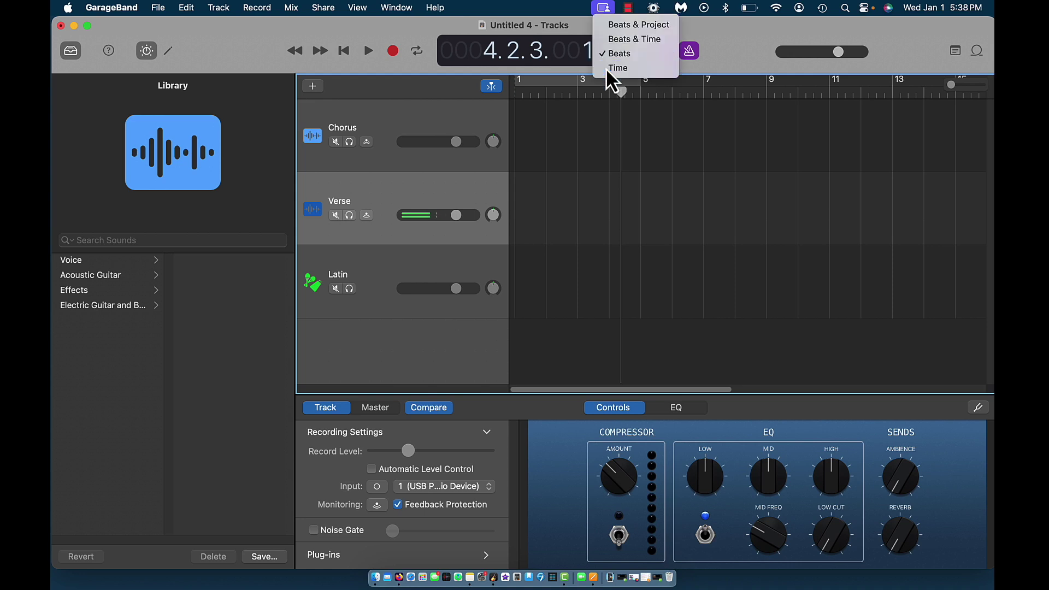
pyautogui.click(605, 68)
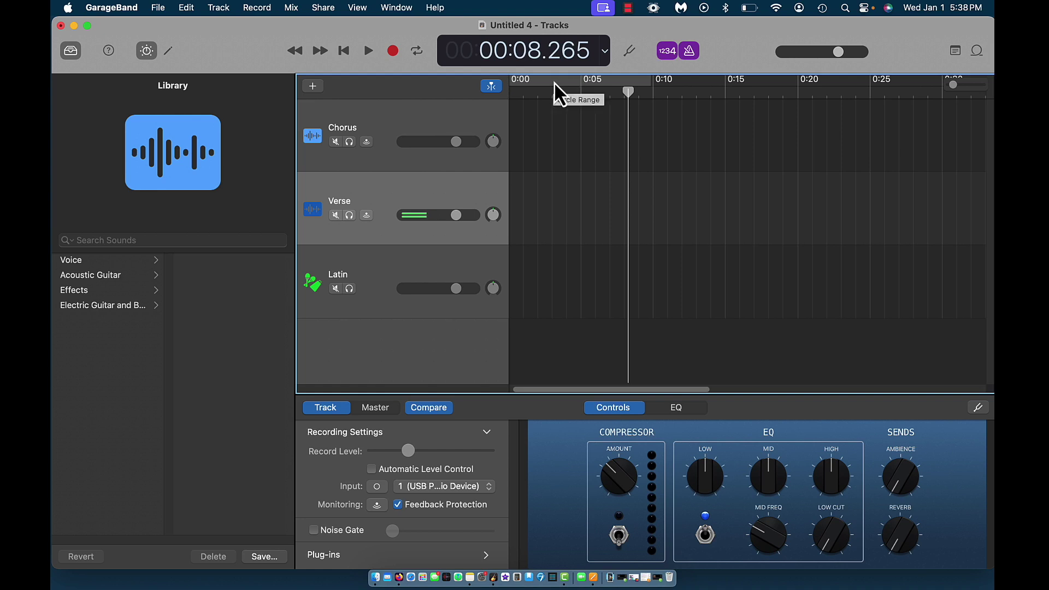
pyautogui.moveTo(627, 93); pyautogui.dragTo(683, 103)
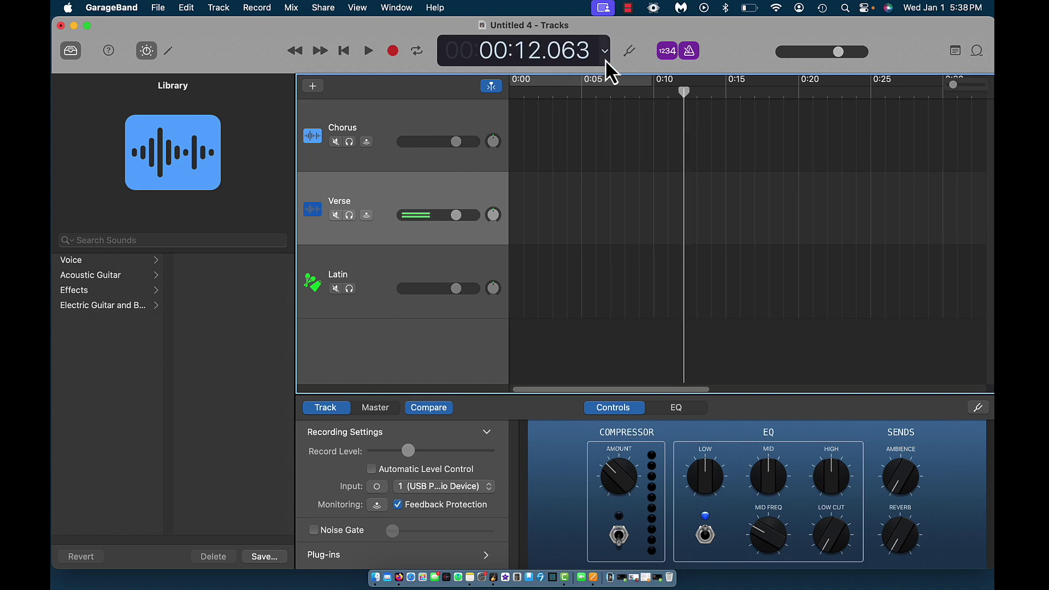
# Return the display mode to Beats & Time and open the Tuner for the Verse track
pyautogui.click(604, 52)
pyautogui.click(614, 29)
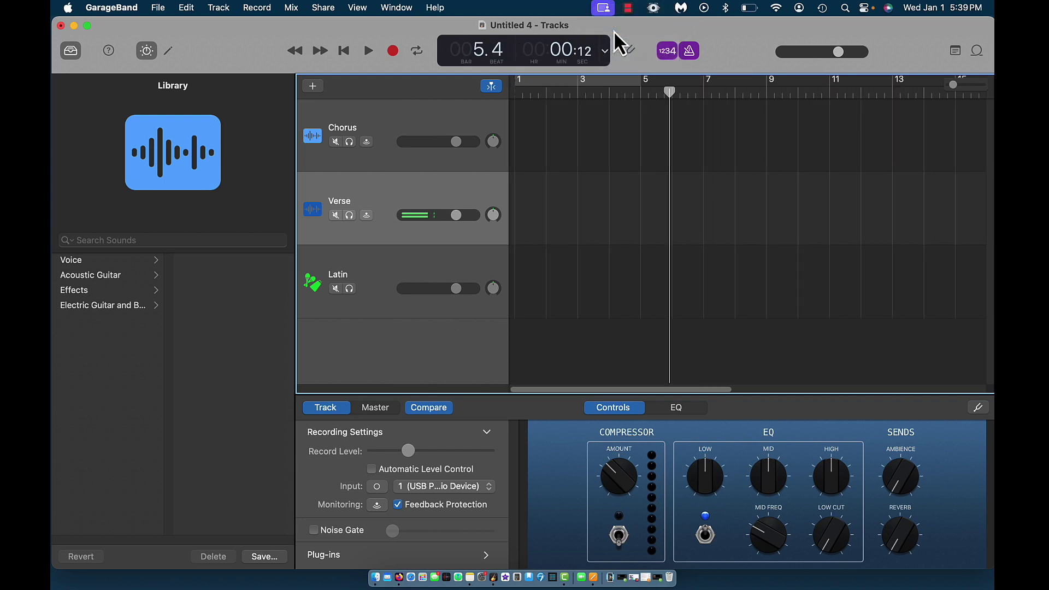
pyautogui.click(633, 54)
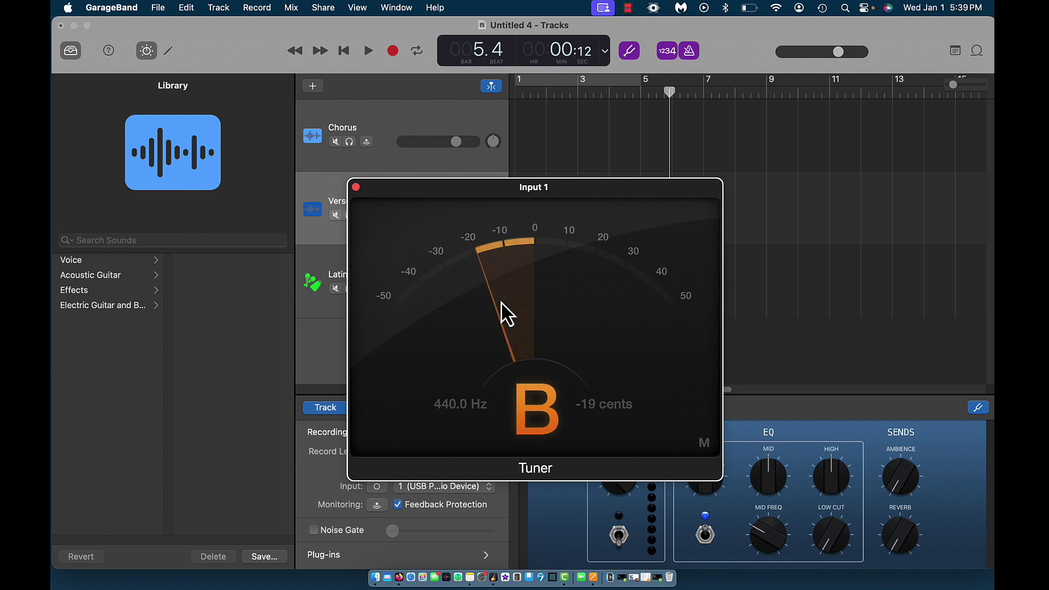
# Close the Tuner, and select the Chorus track with the playhead at the project start
pyautogui.click(355, 188)
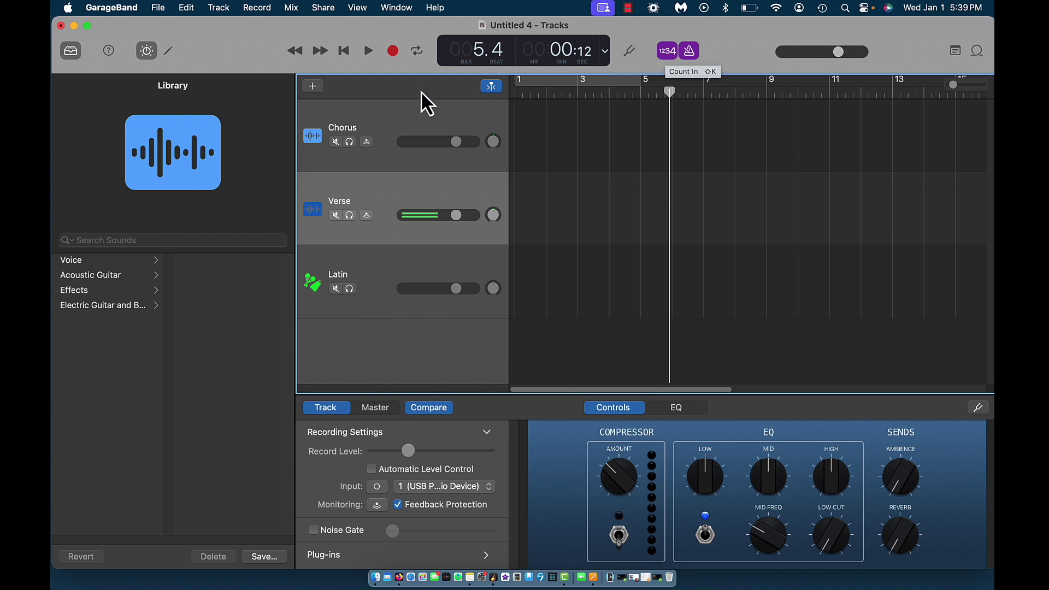
pyautogui.click(404, 120)
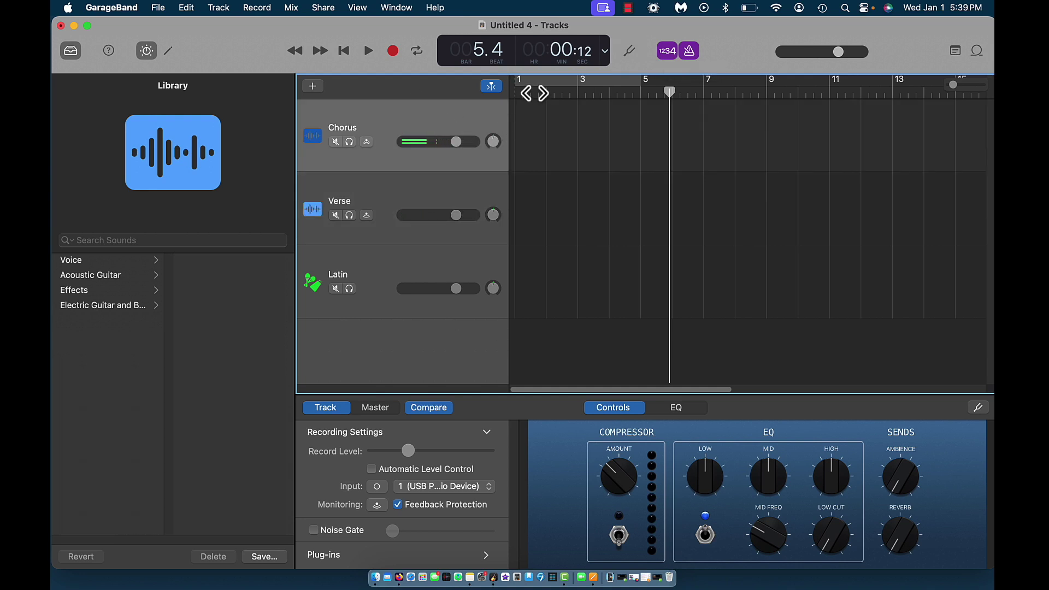
pyautogui.click(515, 91)
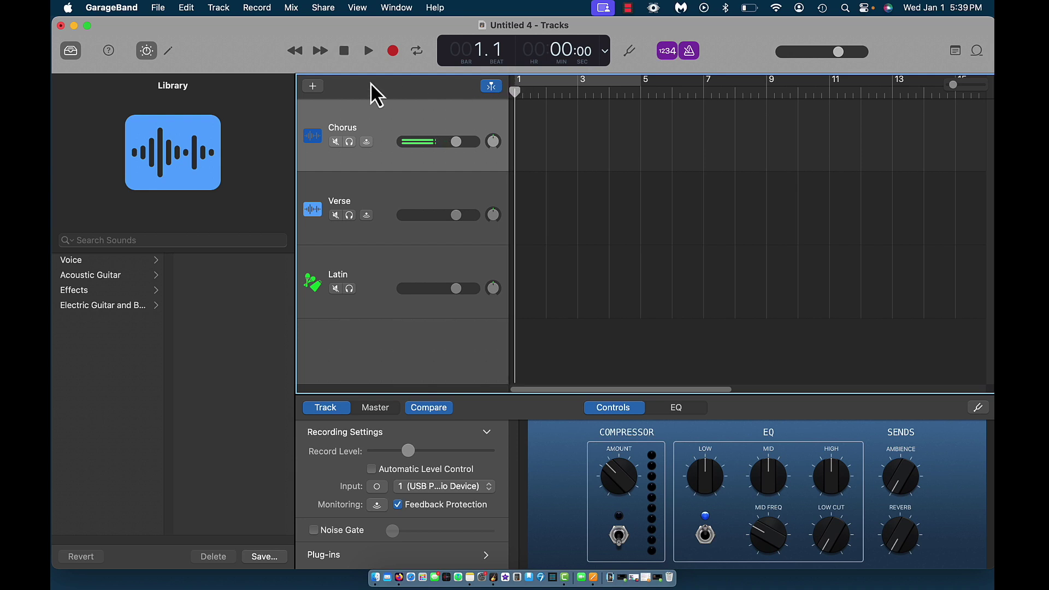
# Interrupt a first recording attempt during the count-in, and record a short take on the Chorus track up to bar 3
pyautogui.click(397, 53)
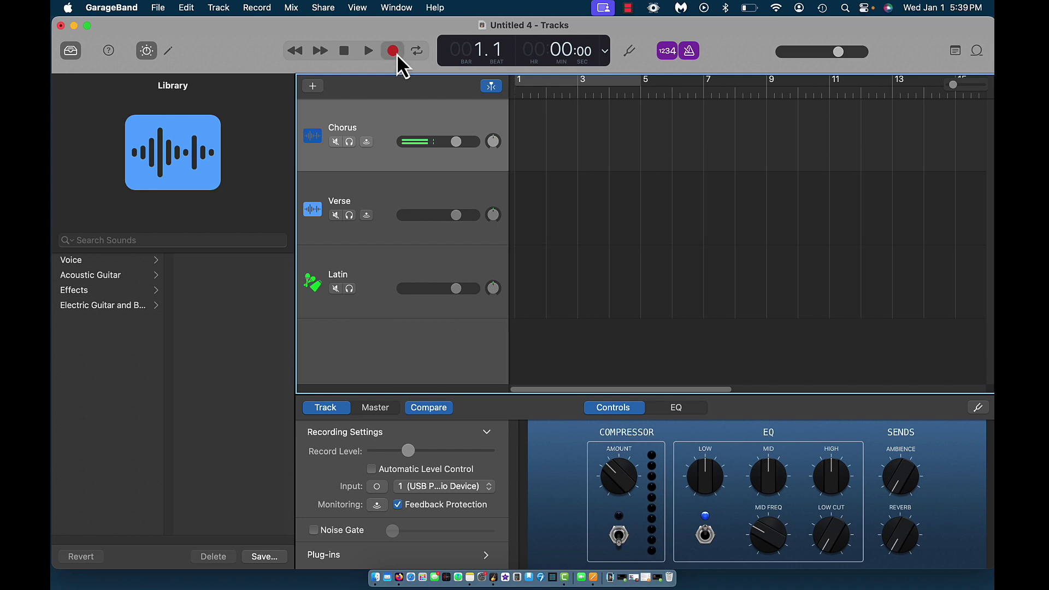
pyautogui.click(345, 55)
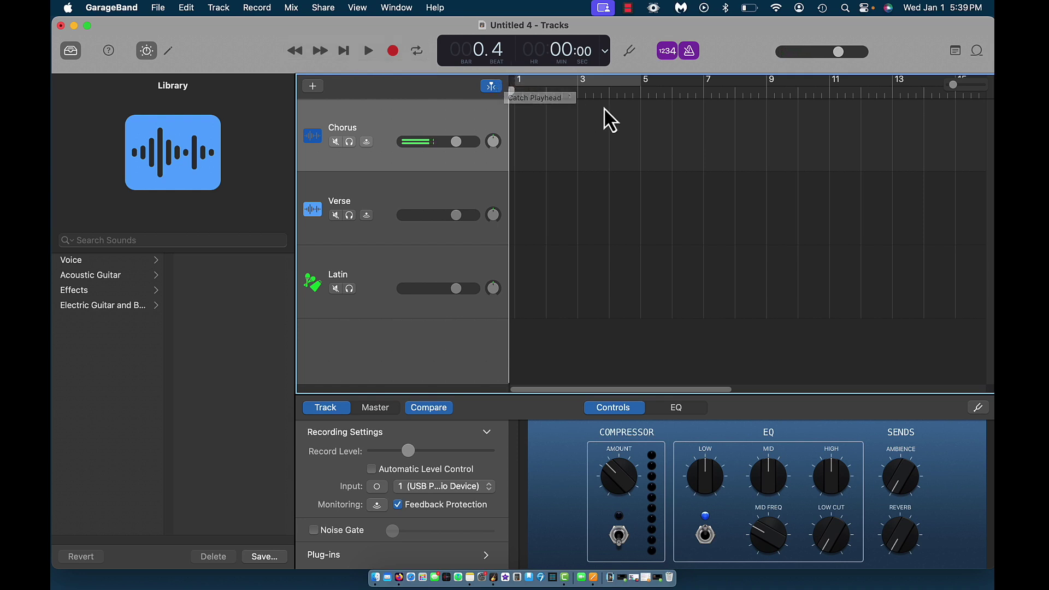
pyautogui.click(388, 51)
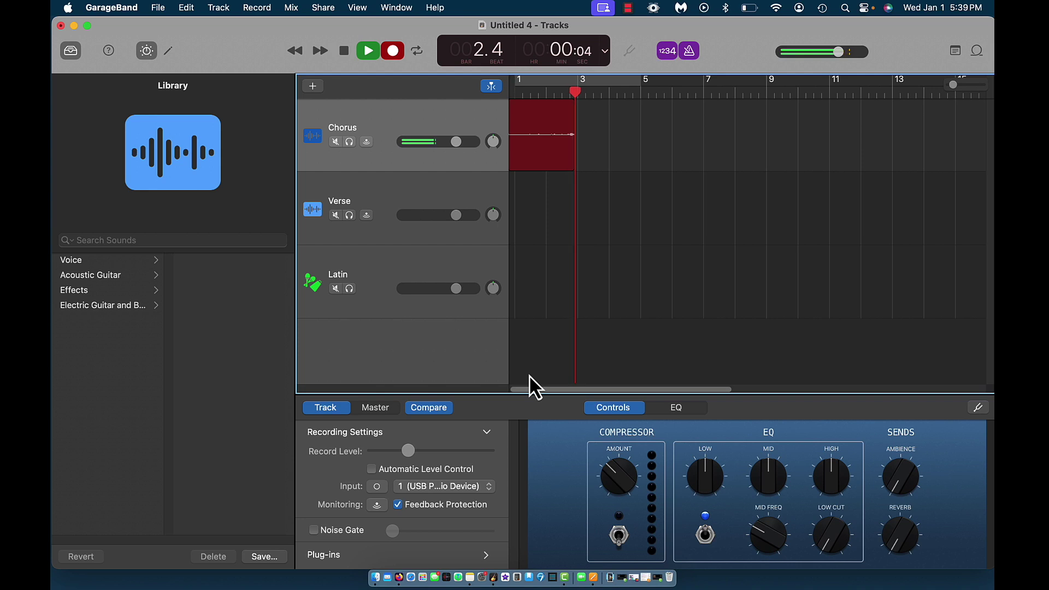
pyautogui.press('space')
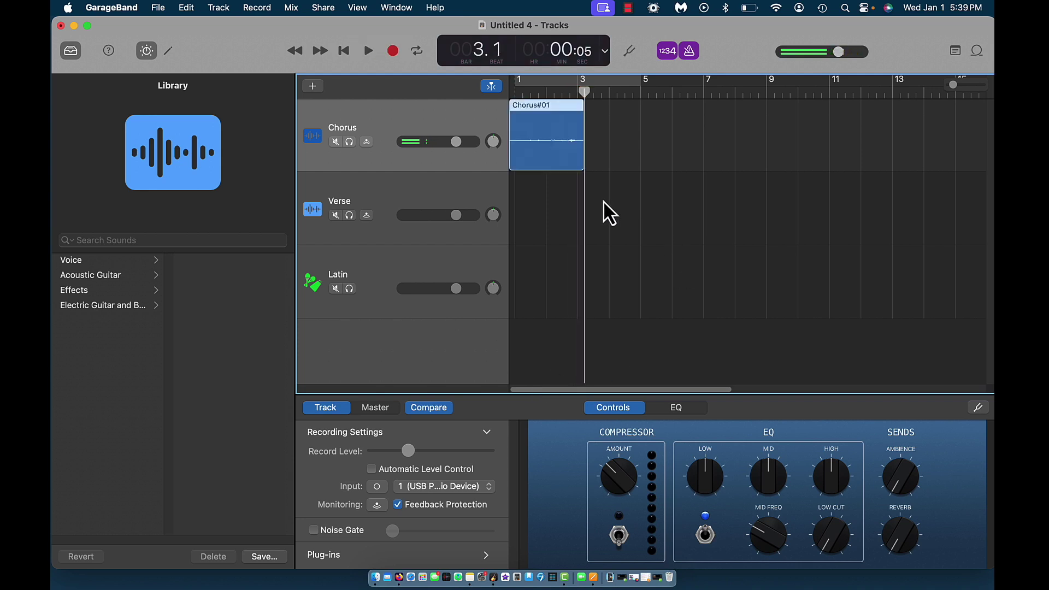
# Play the Chorus take from the project start, and delete it with the playhead back at bar 1
pyautogui.press('Return')
pyautogui.press('space')
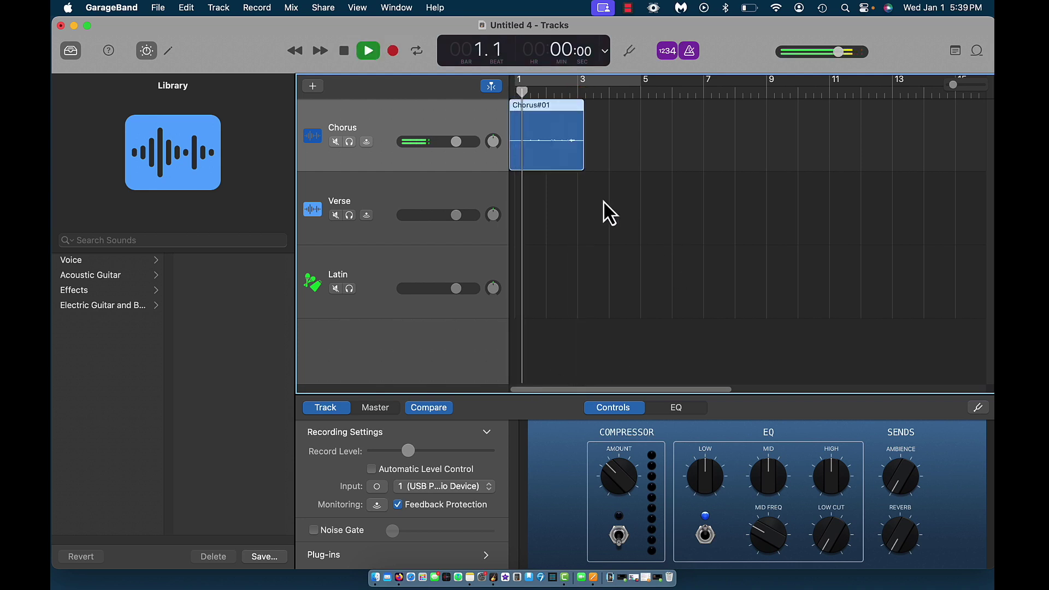
pyautogui.press('space')
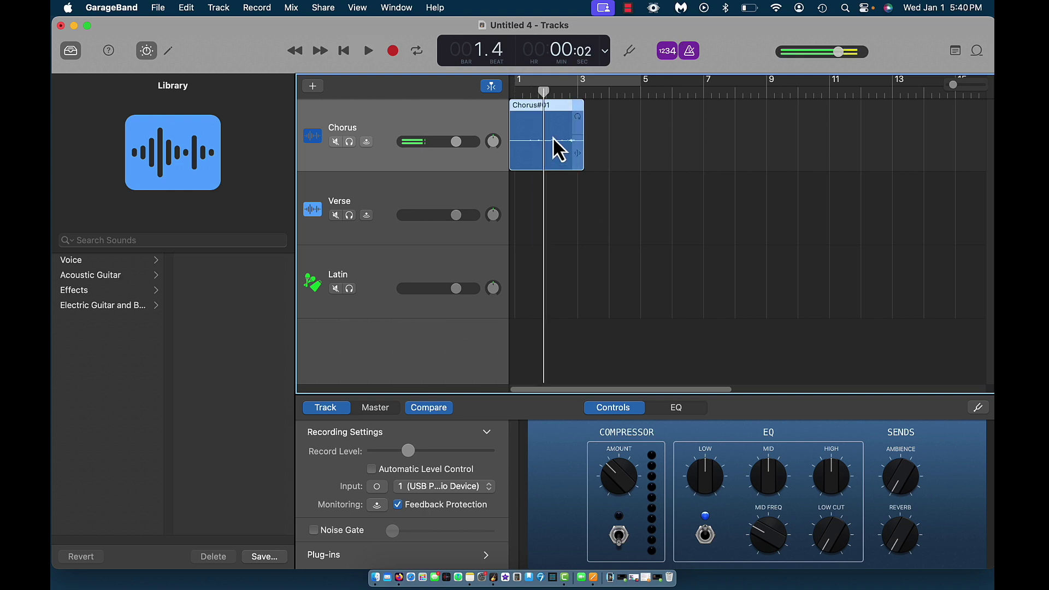
pyautogui.press('Delete')
pyautogui.press('Return')
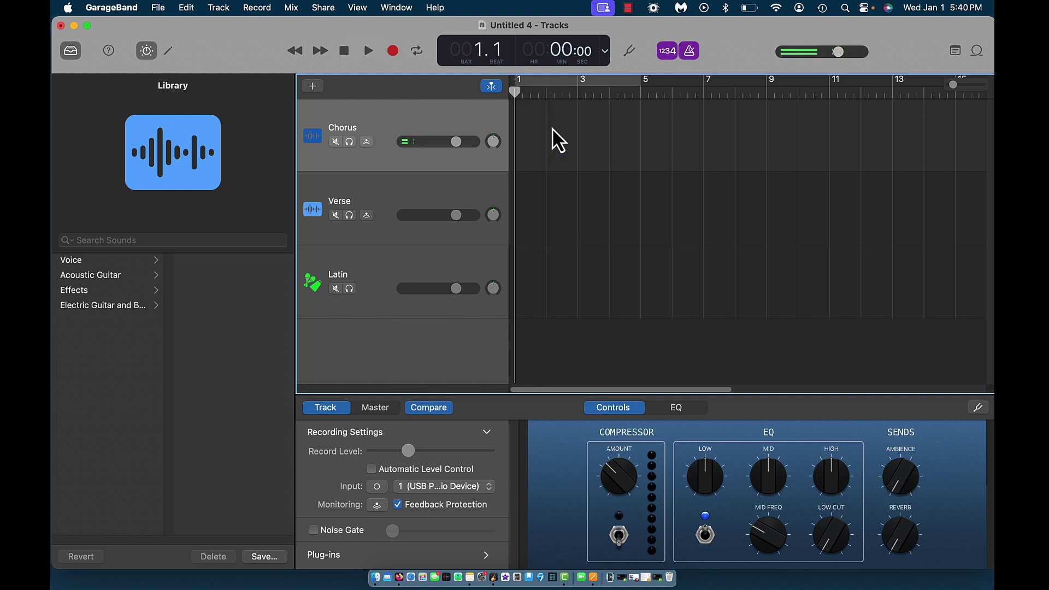
# Record a second short take on the Chorus track from bar 1 to bar 3 and delete it
pyautogui.press('r')
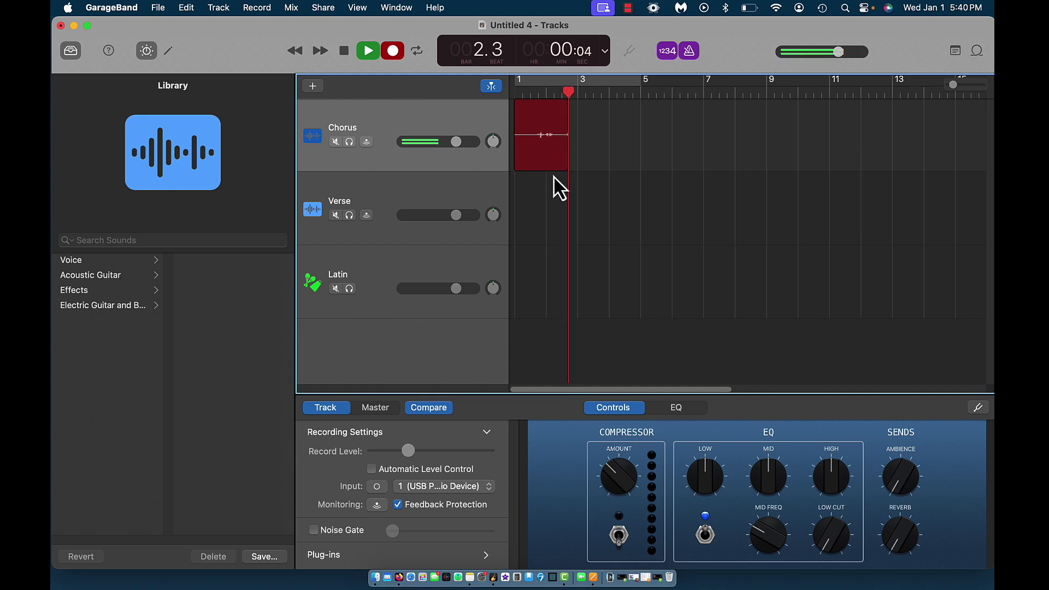
pyautogui.press('space')
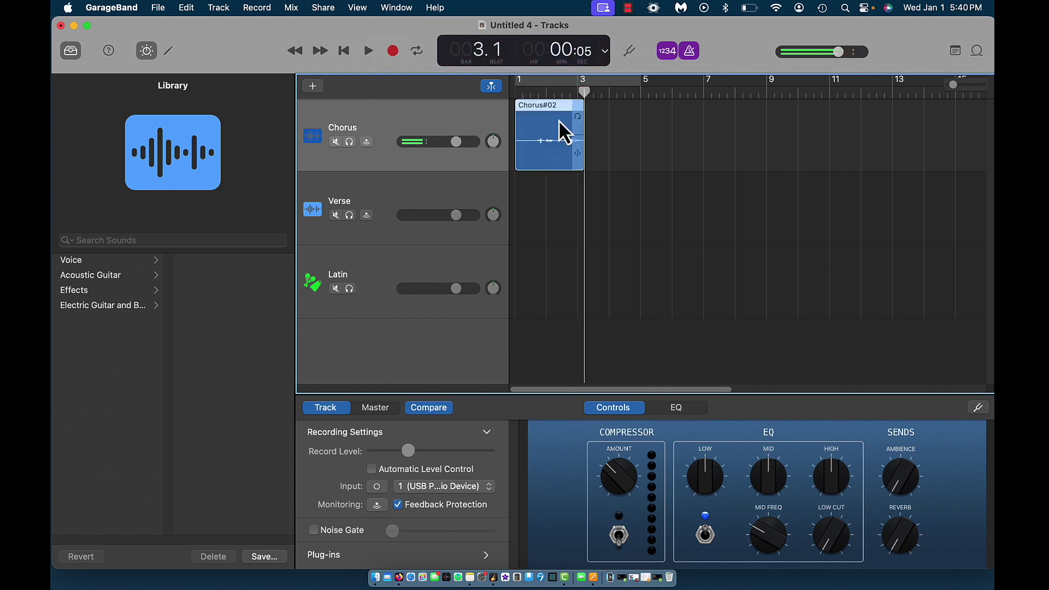
pyautogui.press('Delete')
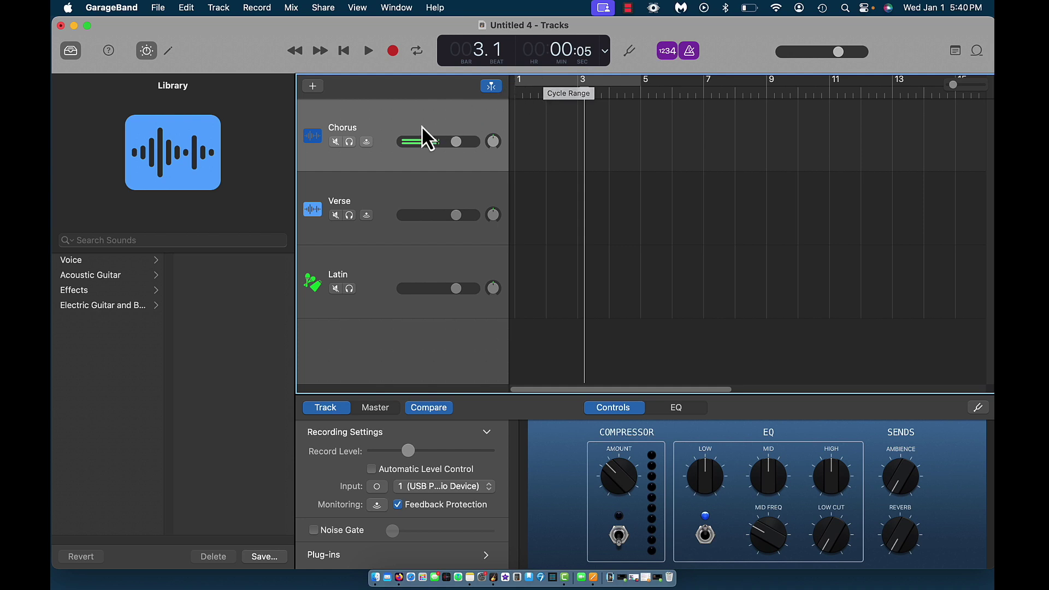
# Record a Chorus take from the project start to bar 8 beat 3, switching the metronome off and back on while recording
pyautogui.moveTo(582, 96); pyautogui.dragTo(517, 110)
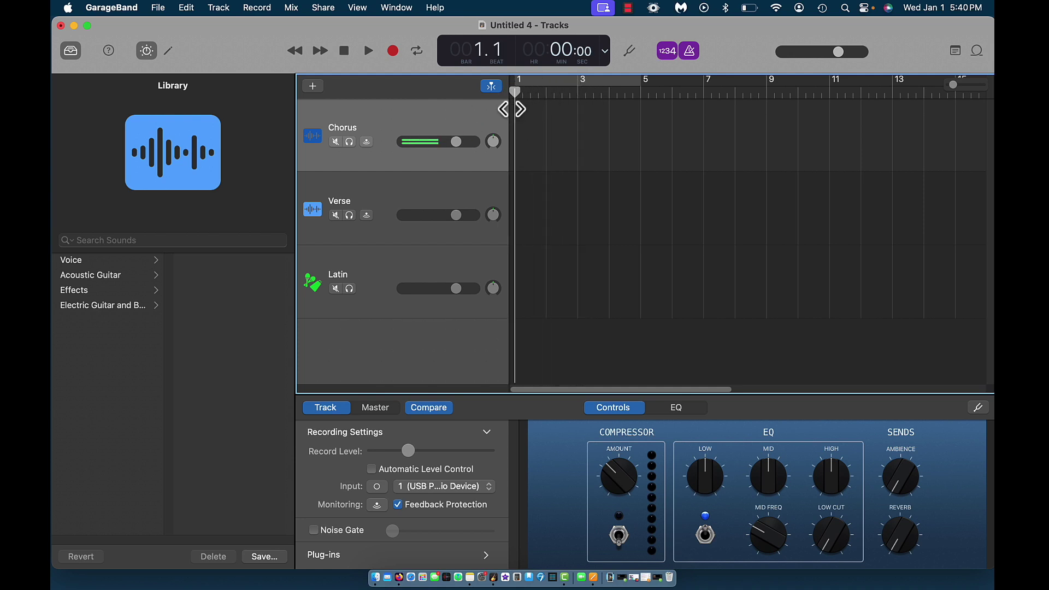
pyautogui.click(392, 52)
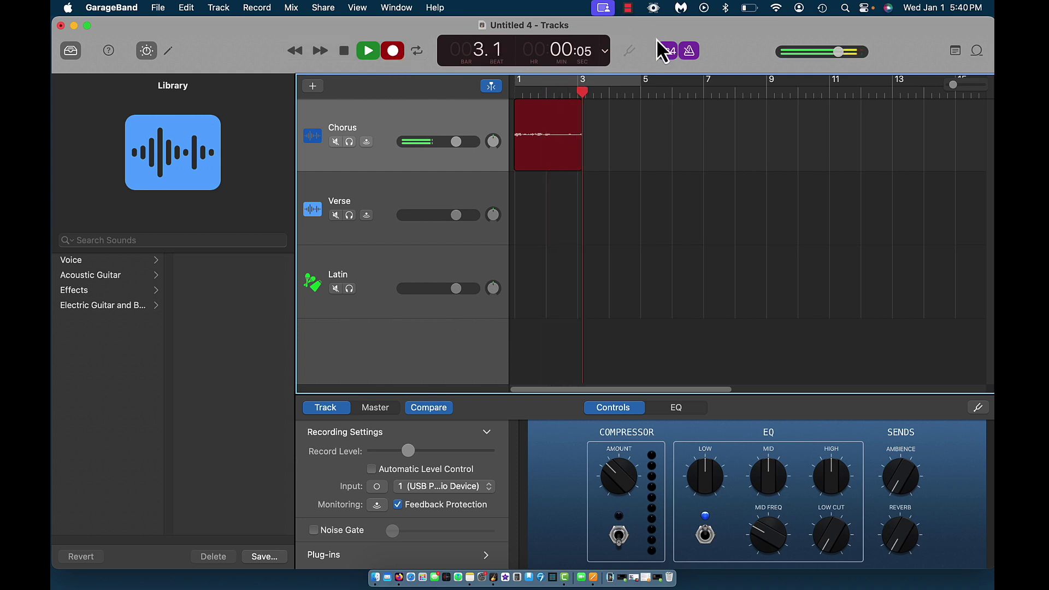
pyautogui.click(690, 51)
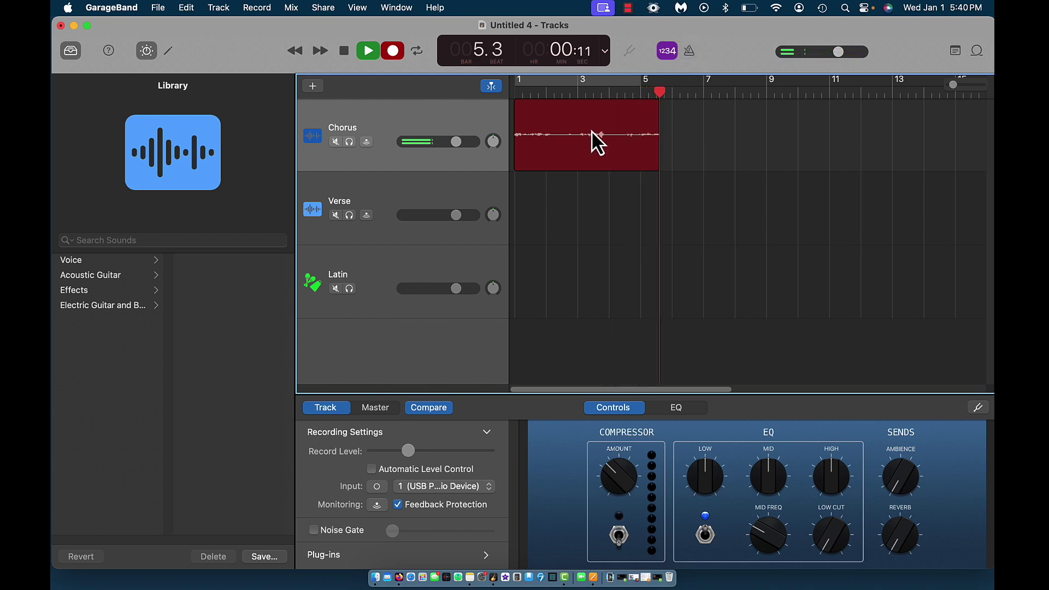
pyautogui.click(691, 54)
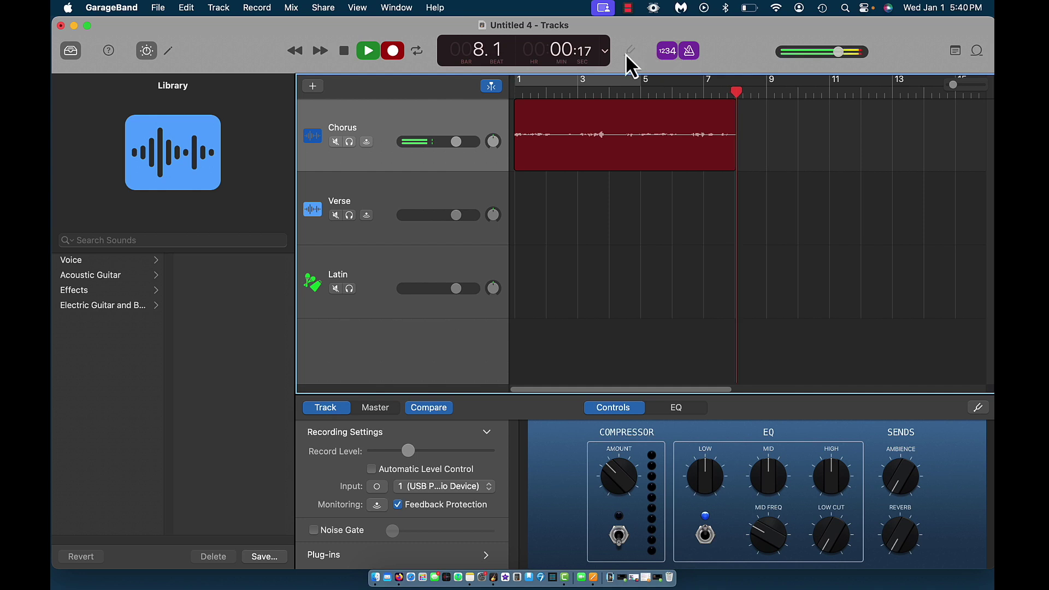
pyautogui.click(345, 54)
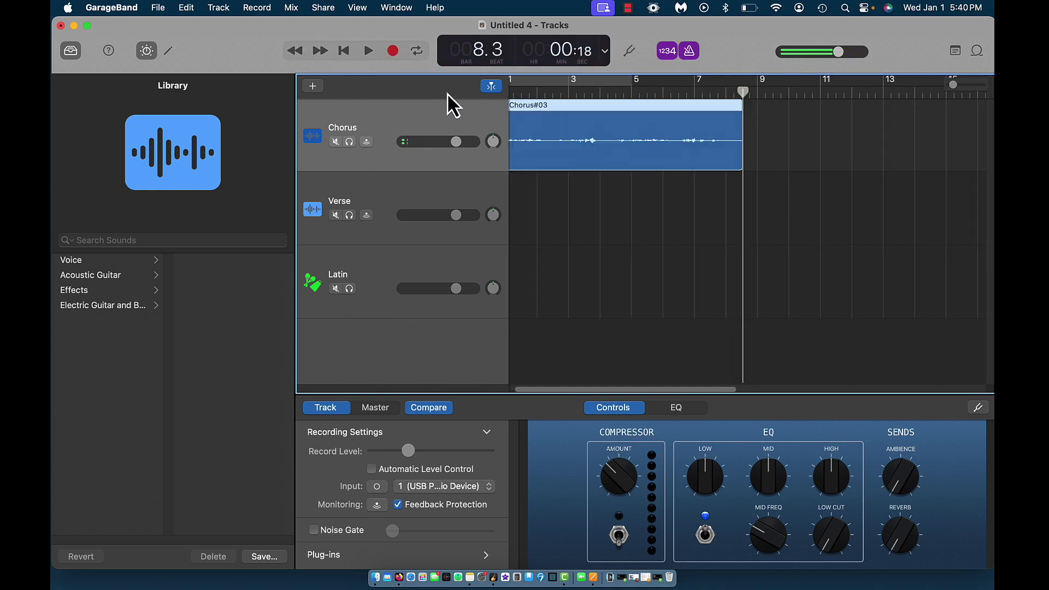
# Write "Keep track 3 muted." in the project's Note Pad, and hide it after reopening it once to check the note
pyautogui.moveTo(640, 389); pyautogui.dragTo(727, 398)
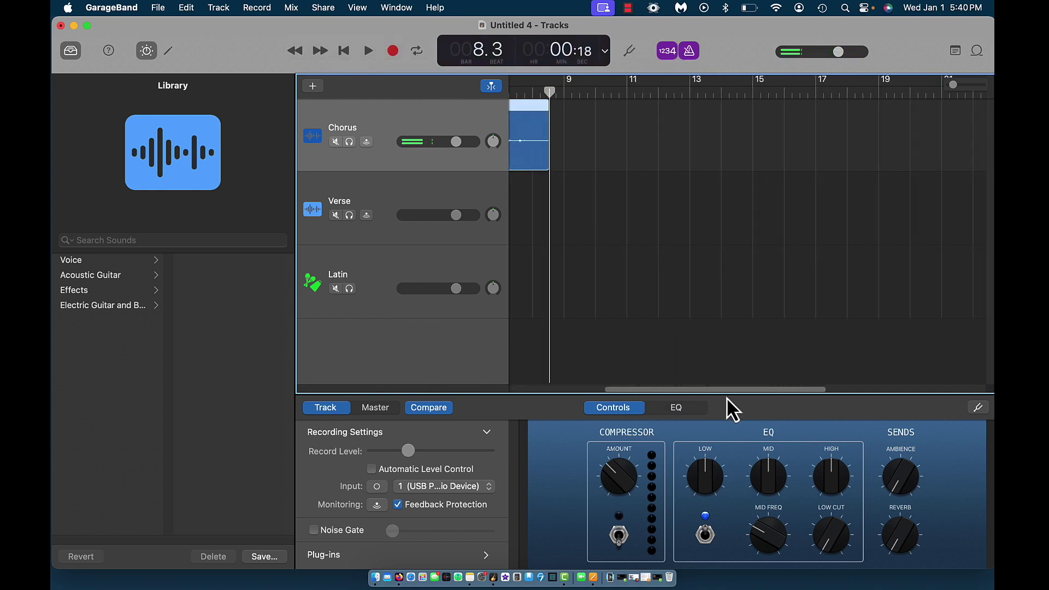
pyautogui.click(956, 53)
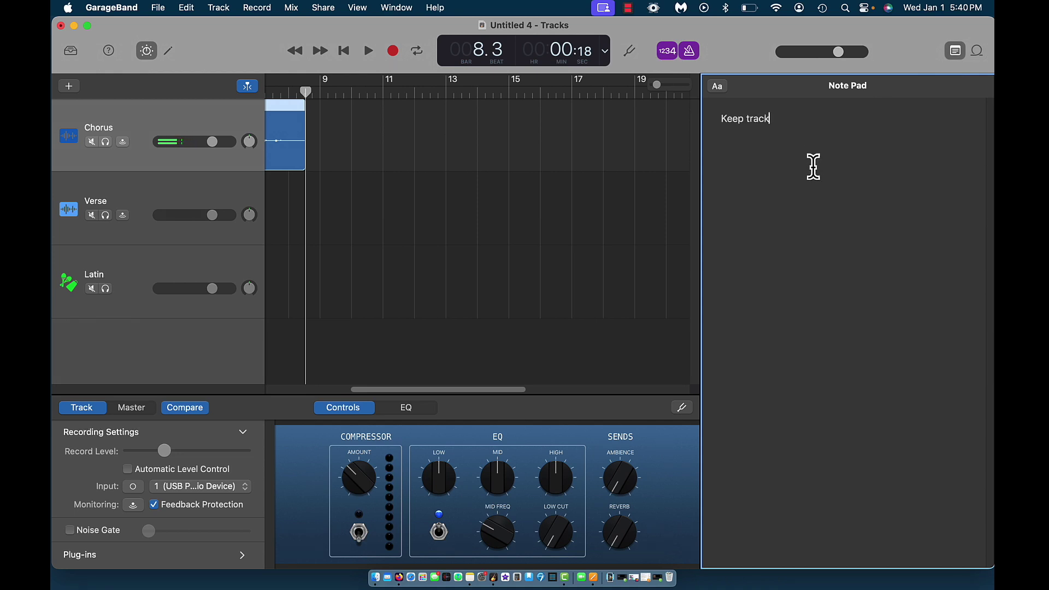
pyautogui.write('utes')
pyautogui.press('BackSpace')
pyautogui.press('BackSpace')
pyautogui.press('BackSpace')
pyautogui.write('ute')
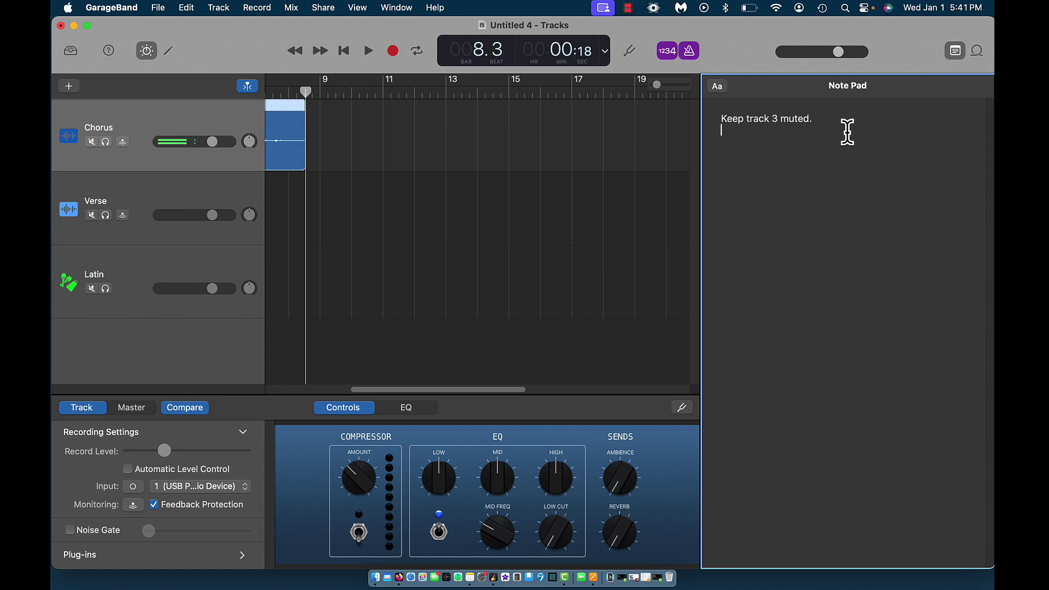
pyautogui.click(955, 51)
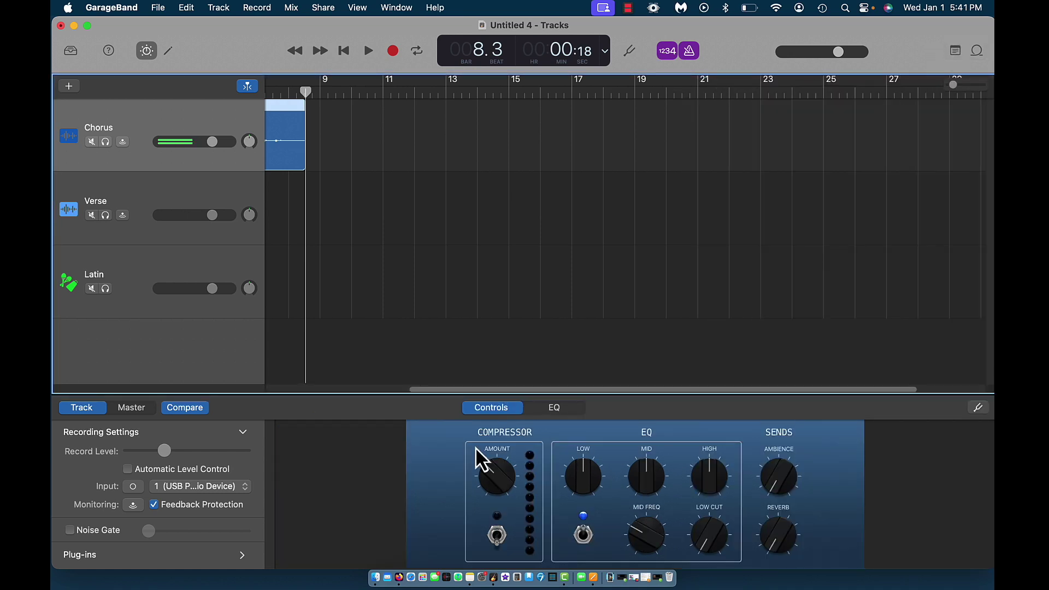
pyautogui.click(955, 51)
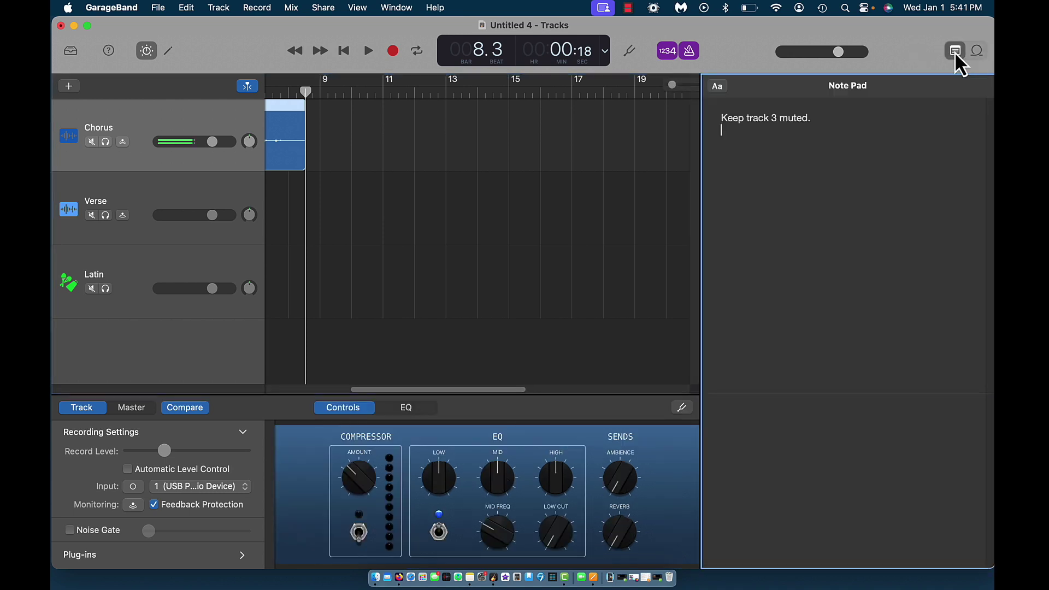
pyautogui.click(954, 54)
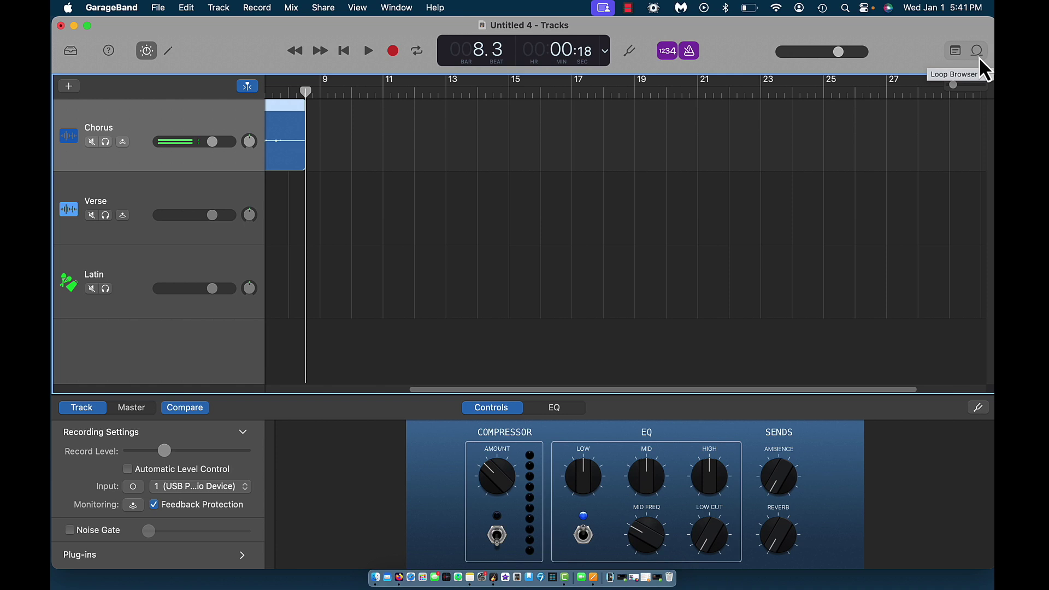
# Audition 12 Bar Blues Bass, 12-8 Acoustic Strum 02 and 12-8 Electric Arpeggio 01 in the Loop Browser, and close it
pyautogui.click(978, 54)
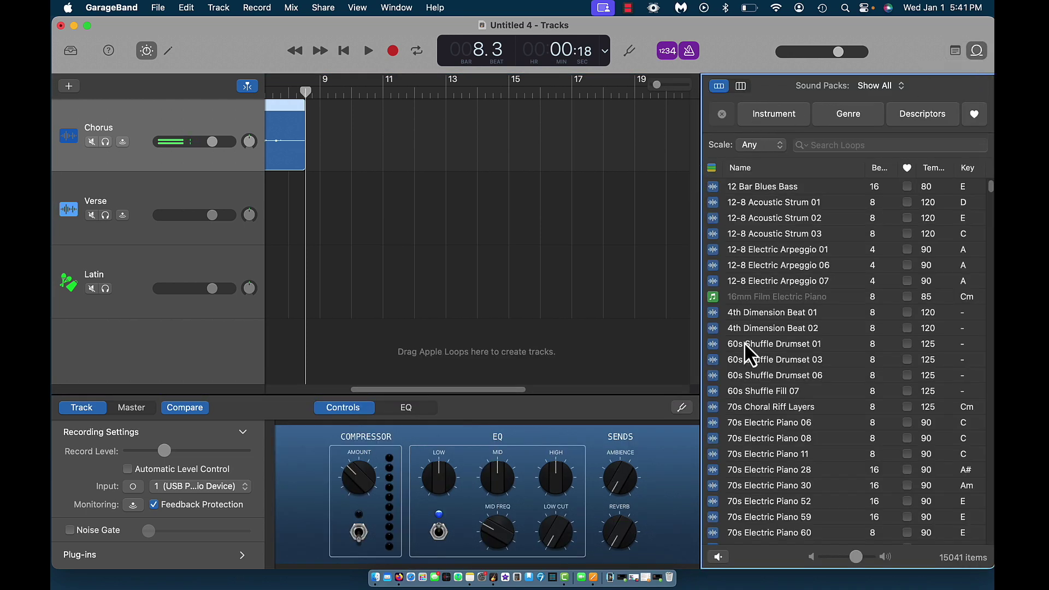
pyautogui.click(762, 190)
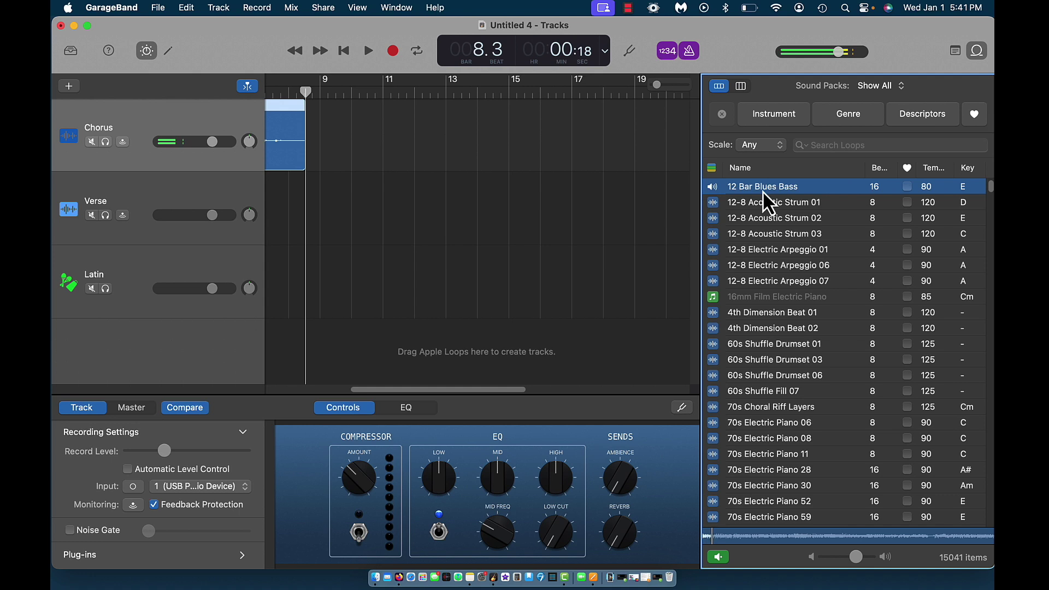
pyautogui.click(754, 220)
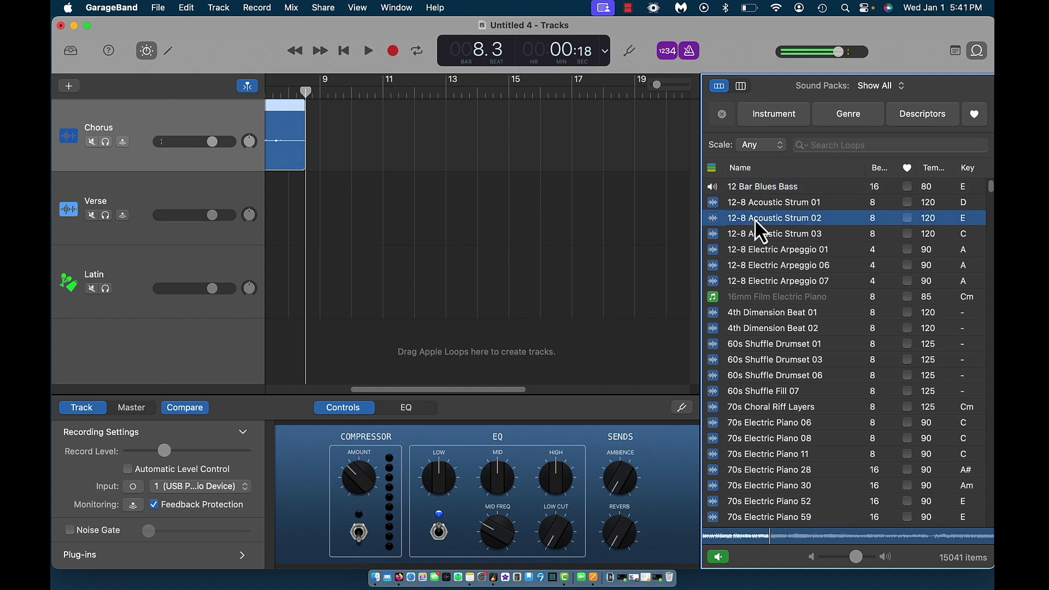
pyautogui.click(752, 251)
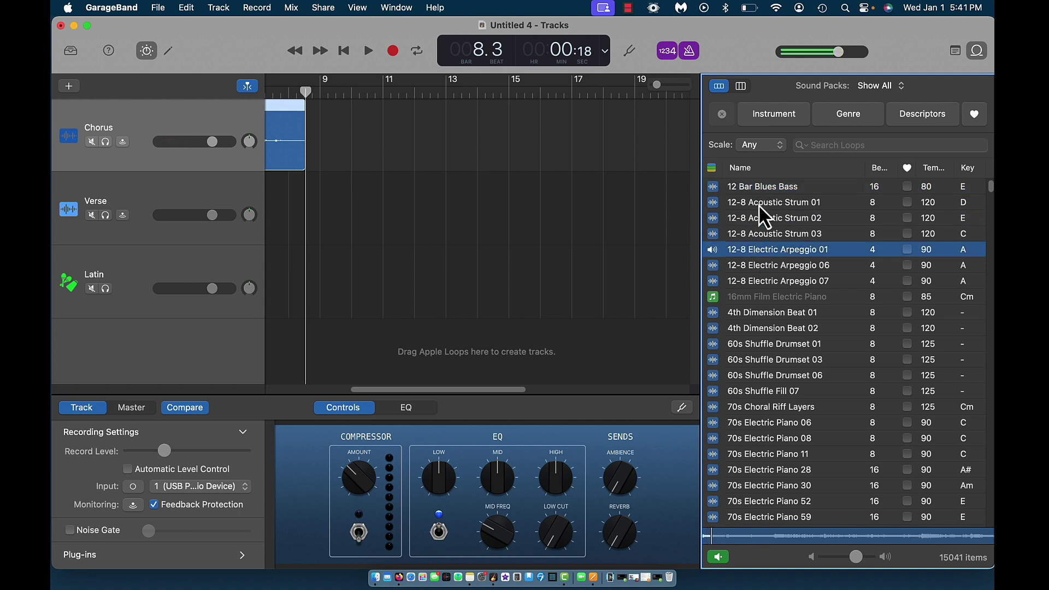
pyautogui.click(718, 556)
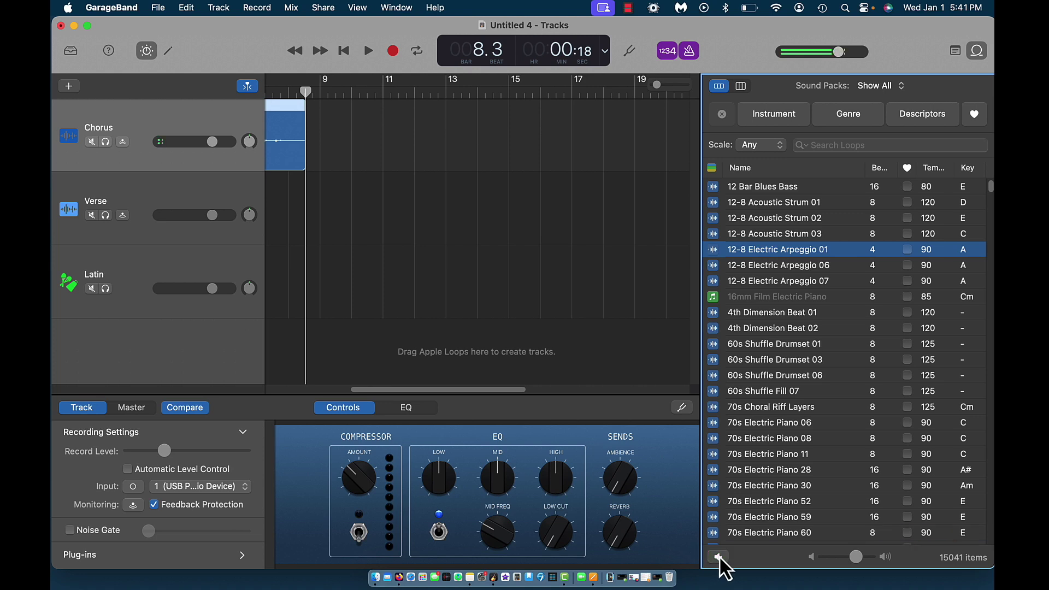
pyautogui.click(977, 51)
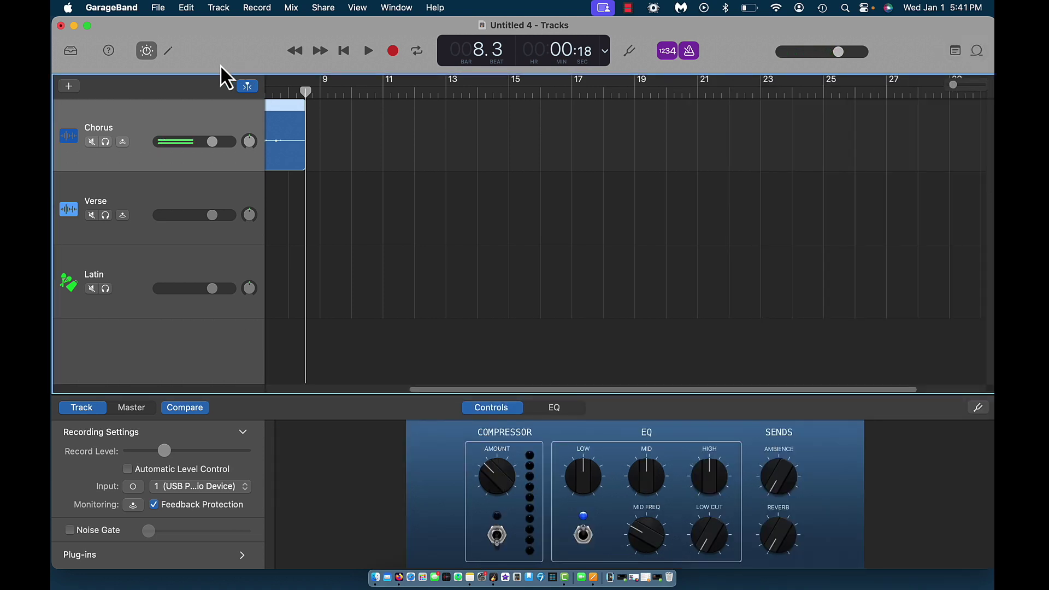
# Show the Chorus region in the audio editor and use Quick Help to examine the track header controls
pyautogui.click(171, 54)
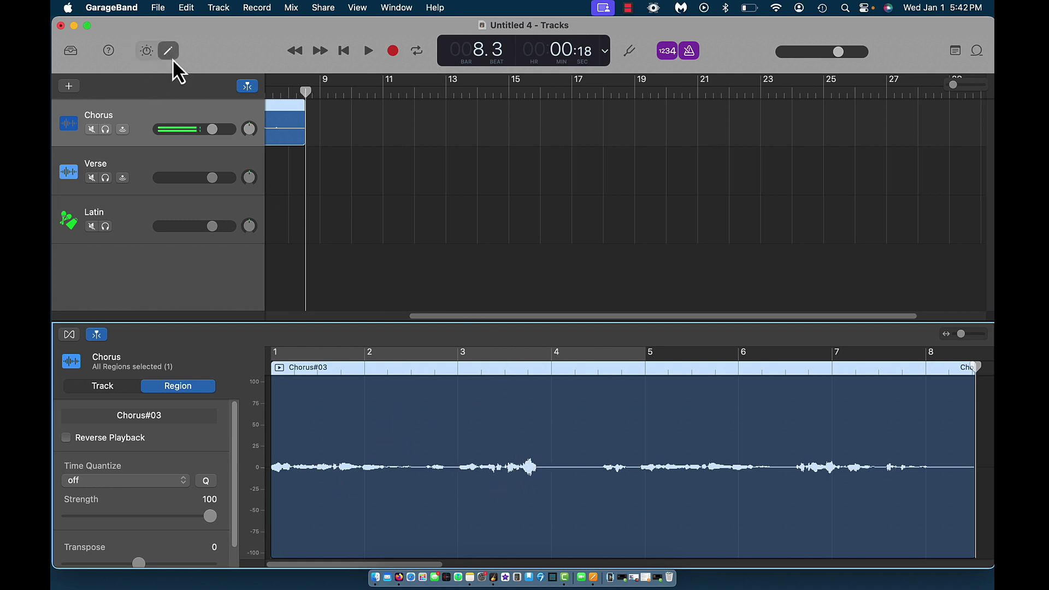
pyautogui.click(108, 56)
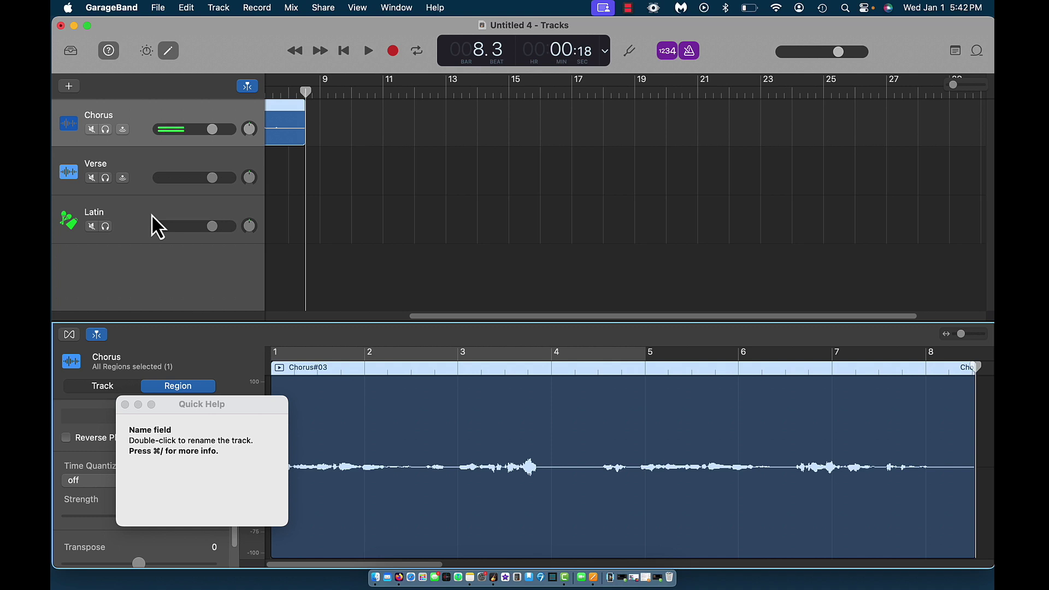
pyautogui.click(110, 56)
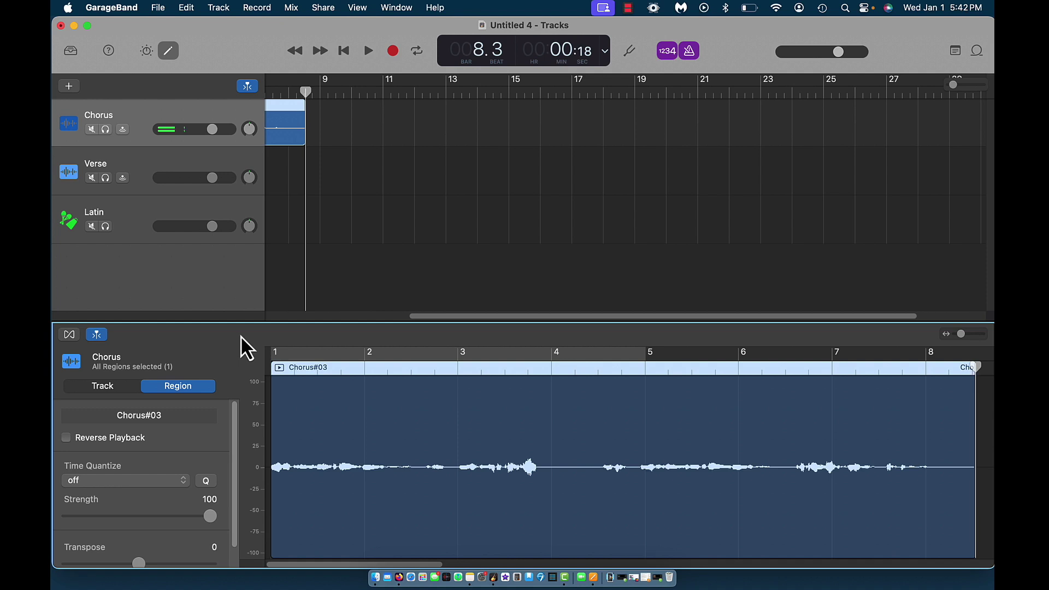
# Hide the audio editor and return the playhead to the project start
pyautogui.click(169, 51)
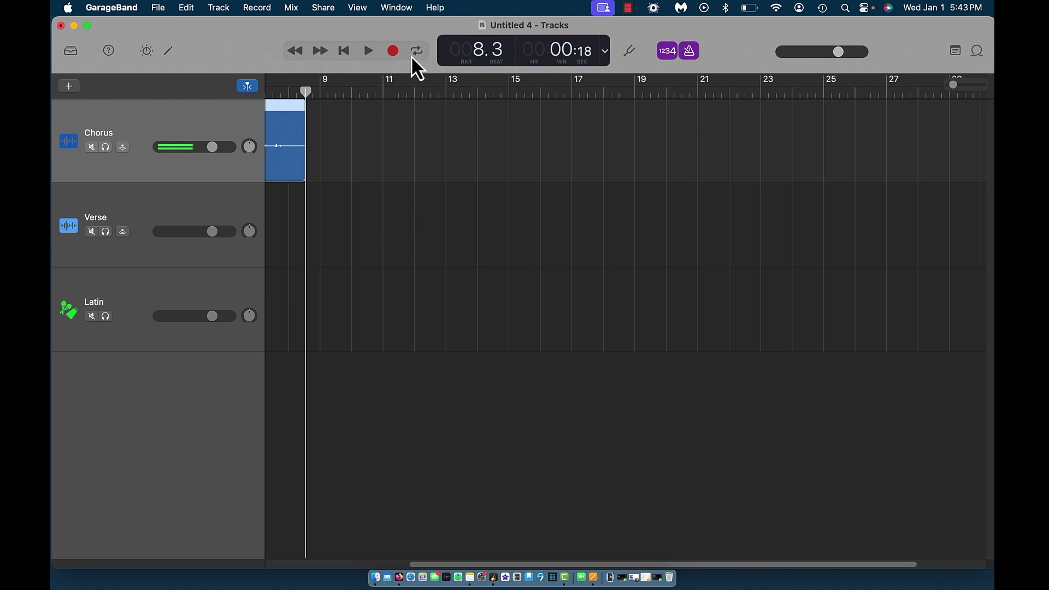
pyautogui.click(346, 54)
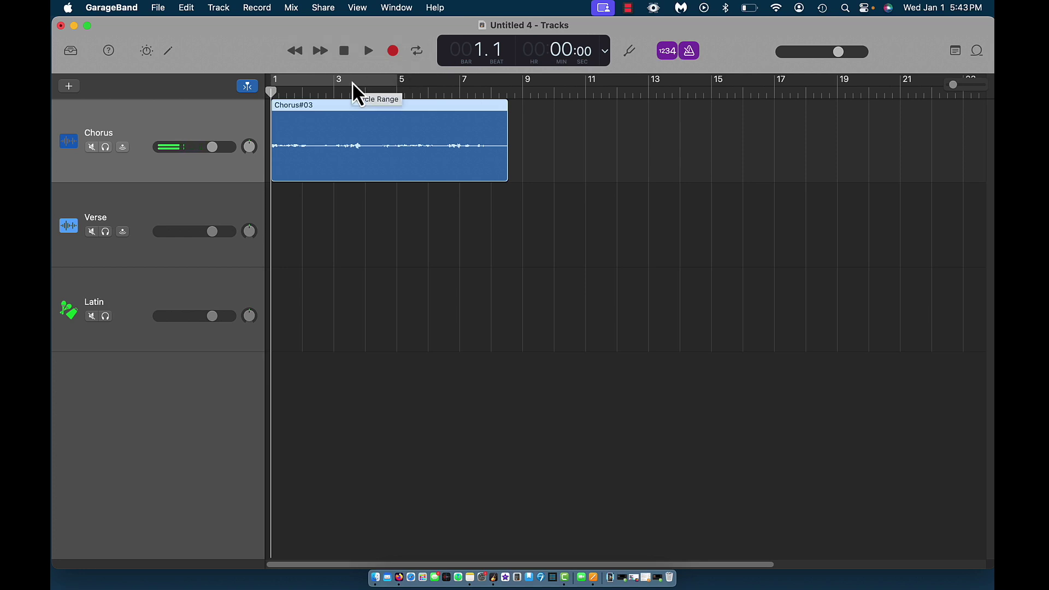
# Turn on cycling from bar 1 to bar 5 and briefly play the Chorus region, ending with the playhead at the project start
pyautogui.click(417, 51)
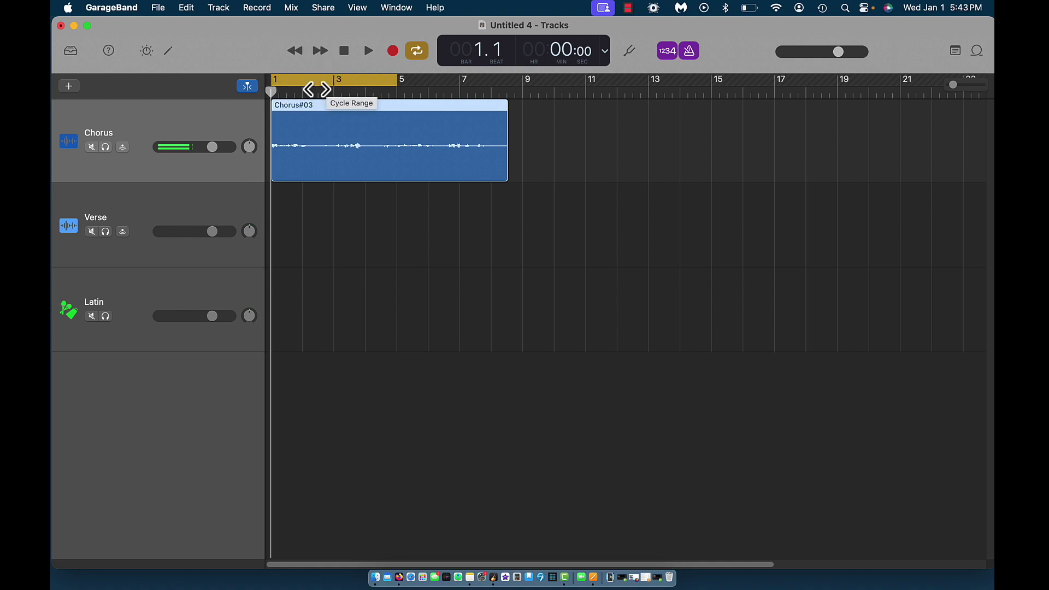
pyautogui.click(364, 53)
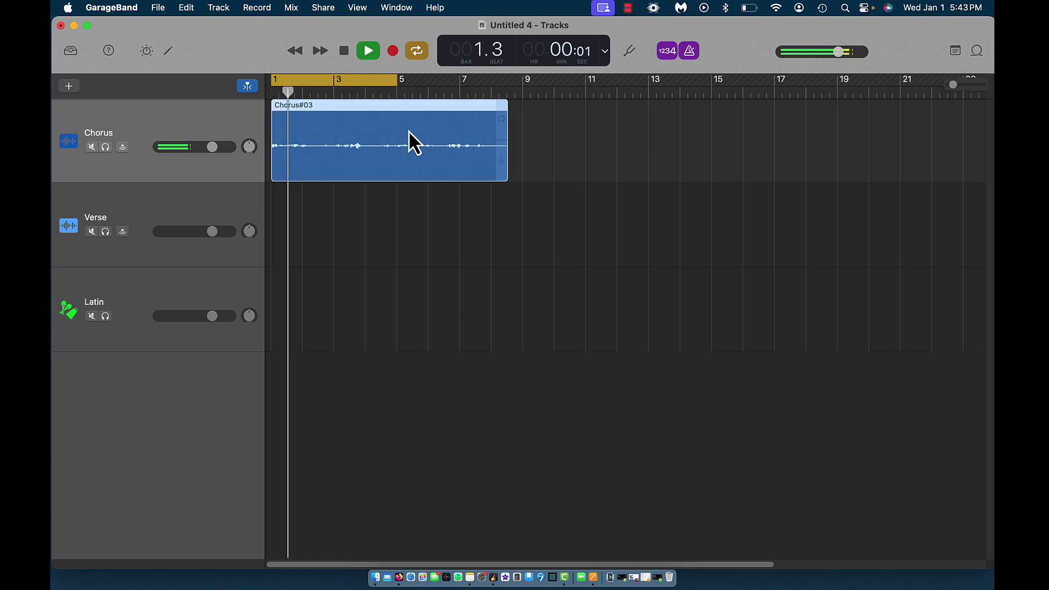
pyautogui.click(344, 50)
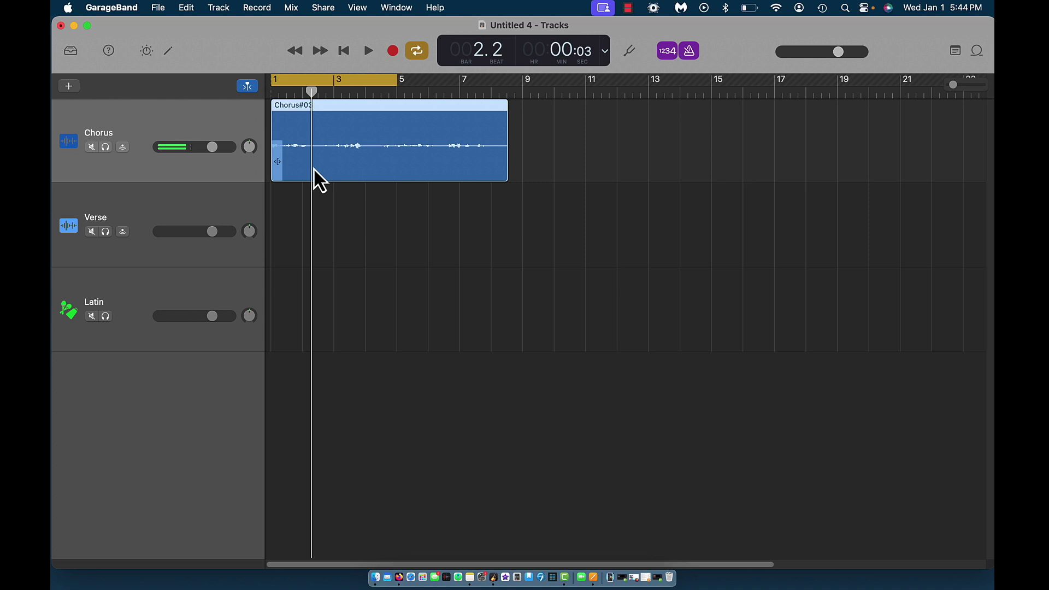
pyautogui.click(298, 54)
pyautogui.click(297, 54)
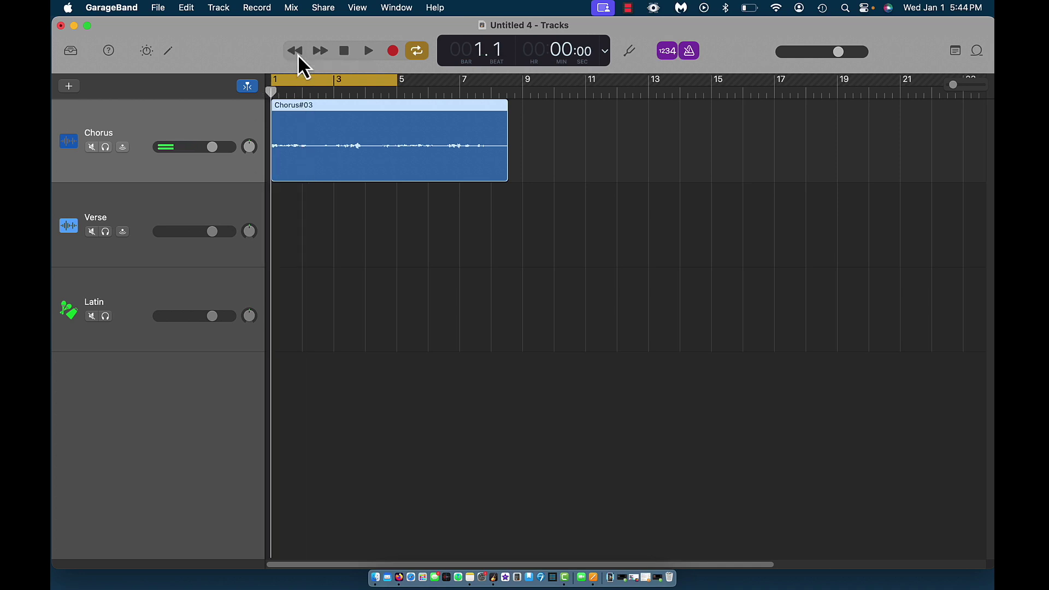
# Advance the playhead one bar at a time from the project start to bar 7
pyautogui.click(316, 52)
pyautogui.click(316, 51)
pyautogui.click(316, 51)
pyautogui.click(316, 52)
pyautogui.click(315, 51)
pyautogui.click(315, 51)
pyautogui.click(299, 51)
pyautogui.click(296, 55)
pyautogui.click(297, 55)
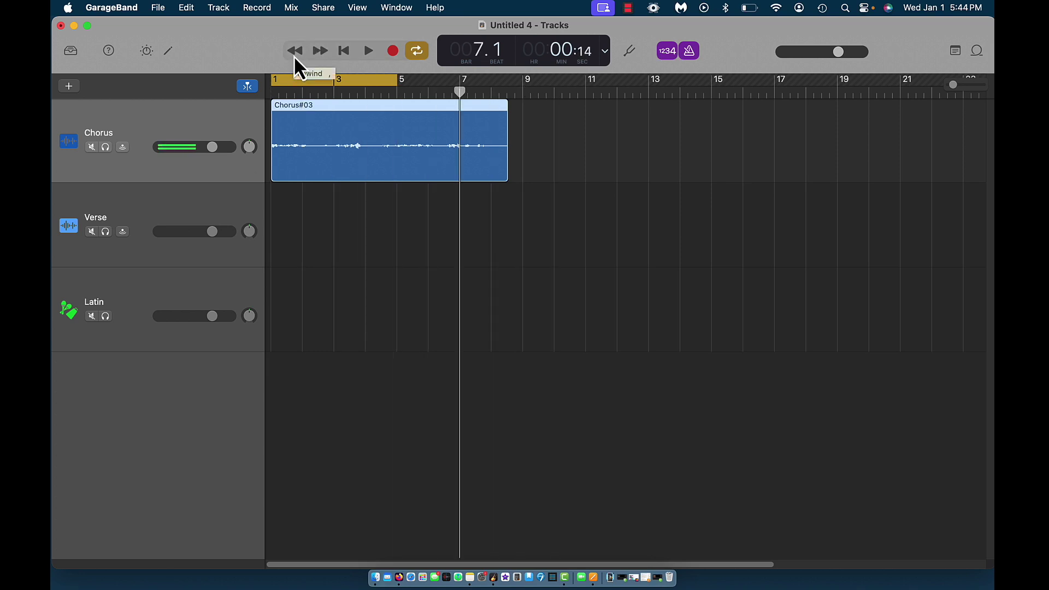
# Practise stepping the playhead backward and forward by bars, and rewind it to bar 1
pyautogui.click(294, 54)
pyautogui.click(294, 55)
pyautogui.press('.')
pyautogui.press('.')
pyautogui.press('.')
pyautogui.press('.')
pyautogui.press('.')
pyautogui.press('.')
pyautogui.click(294, 54)
pyautogui.click(294, 54)
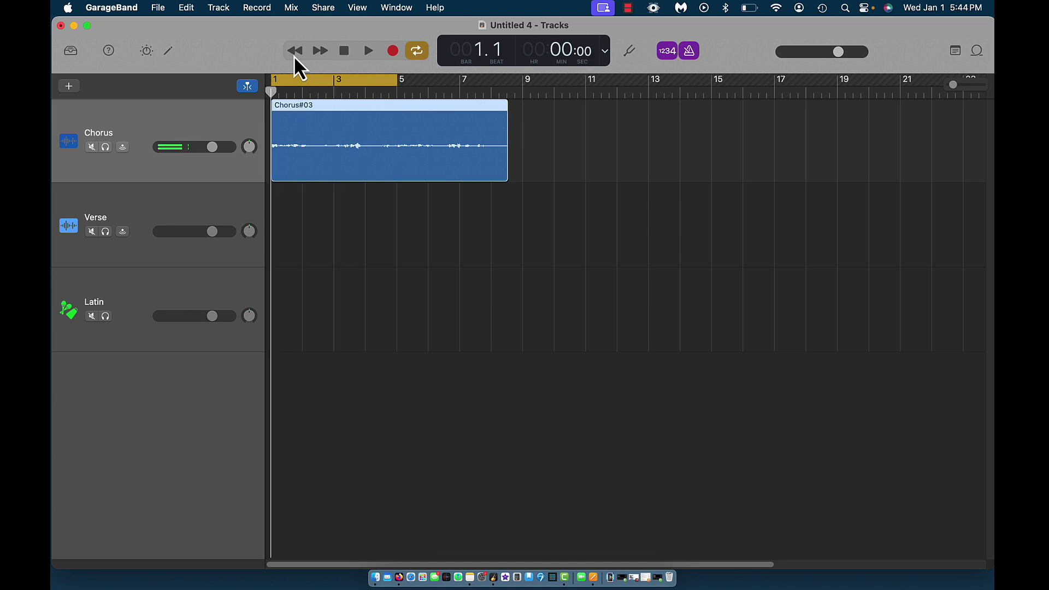